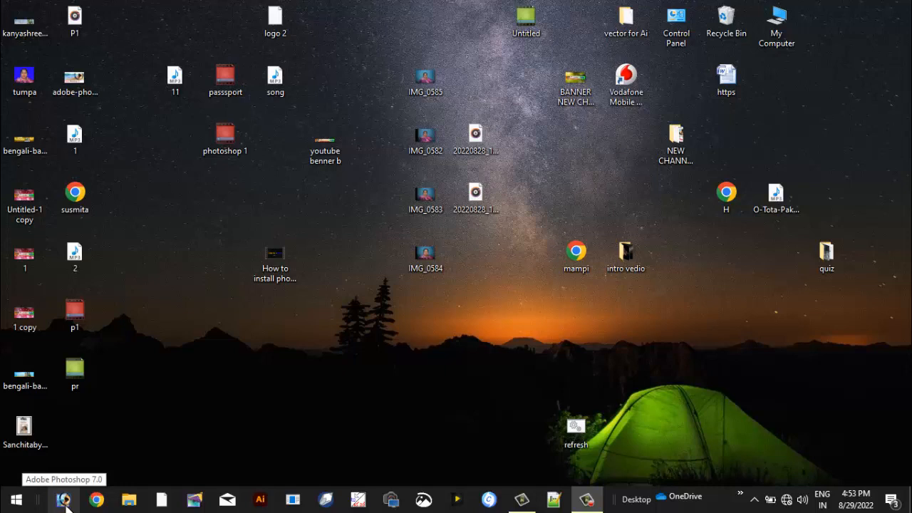
Launch Adobe Photoshop 7.0 and maximize its window
{"action": "left_click", "coordinate": [14, 505]}
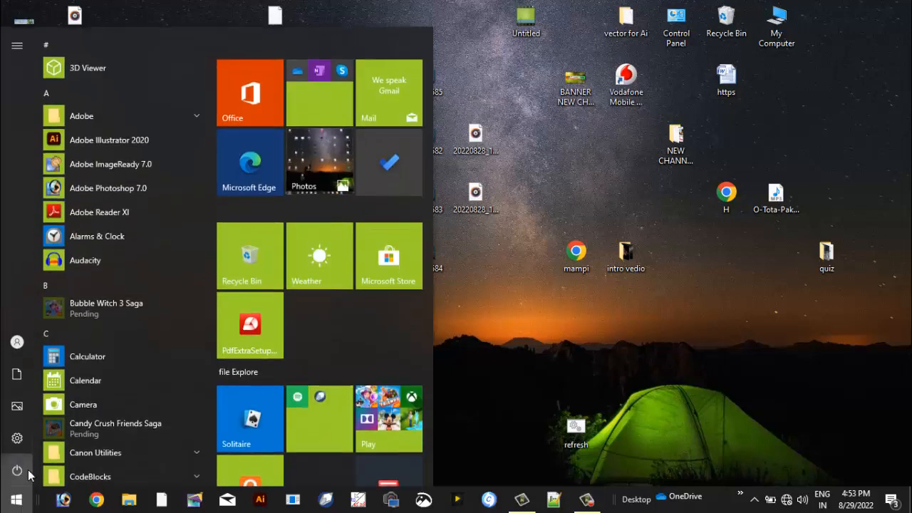
{"action": "left_click", "coordinate": [95, 189]}
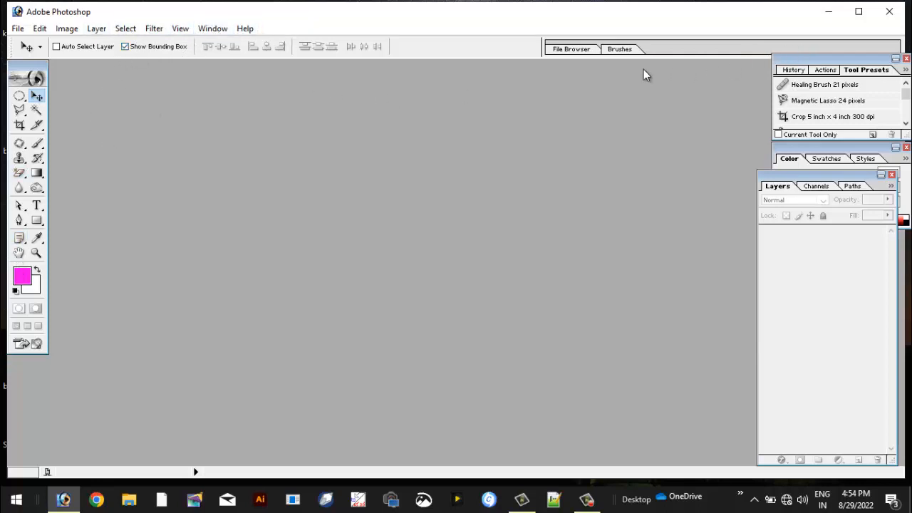
{"action": "left_click", "coordinate": [858, 11]}
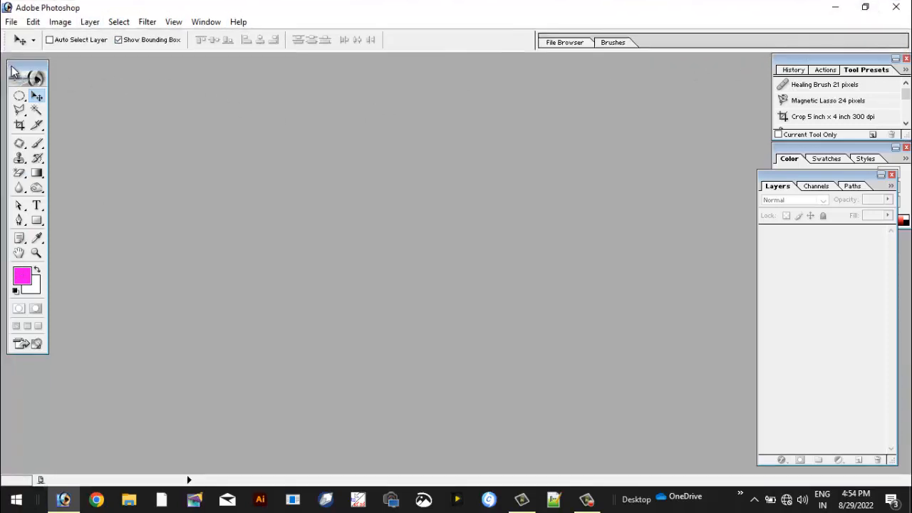
Reposition the floating toolbox so it sits against the left edge of the workspace, just below the options bar
{"action": "left_click_drag", "start_coordinate": [9, 83], "coordinate": [15, 133]}
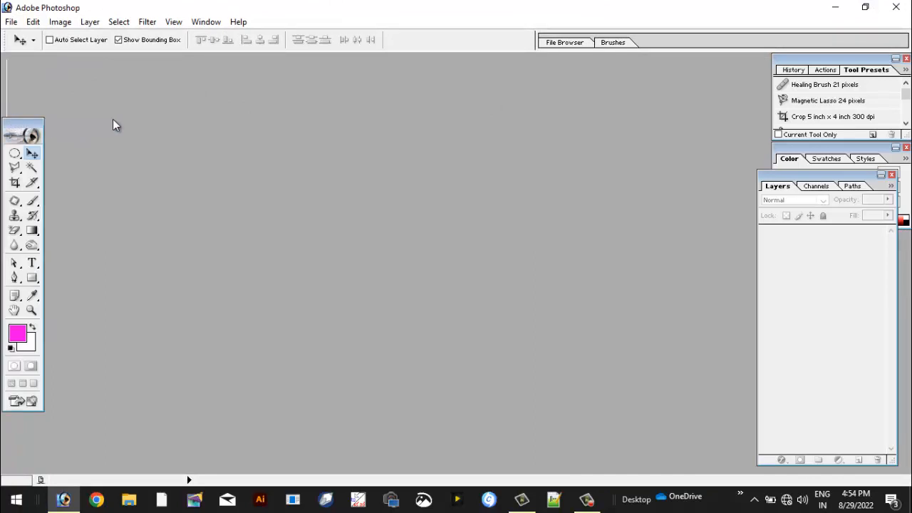
{"action": "left_click_drag", "start_coordinate": [149, 119], "coordinate": [154, 120]}
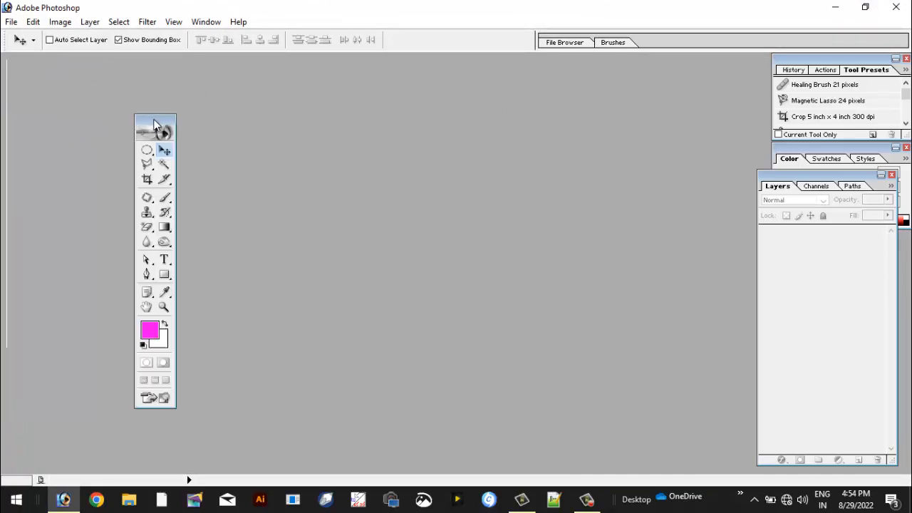
{"action": "left_click_drag", "start_coordinate": [23, 118], "coordinate": [27, 114]}
{"action": "left_click_drag", "start_coordinate": [23, 72], "coordinate": [19, 110]}
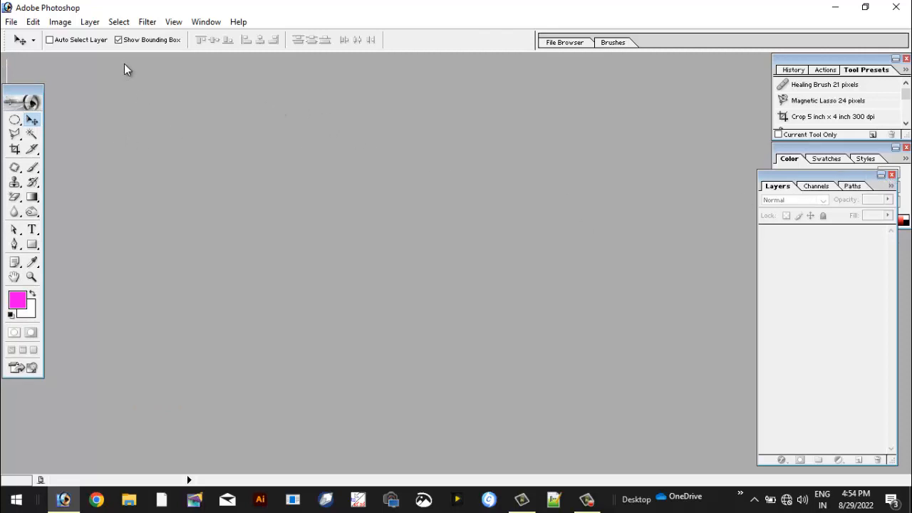
Hide the Color palette and show it again
{"action": "left_click", "coordinate": [199, 23]}
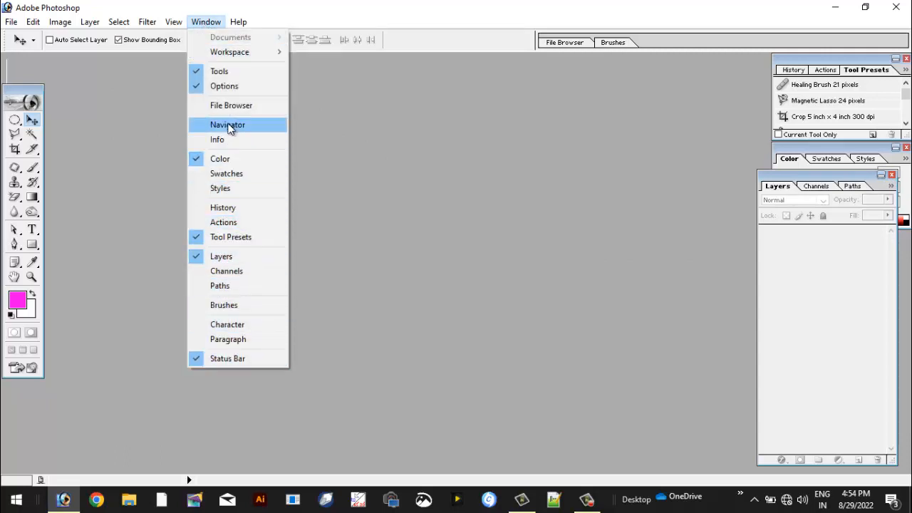
{"action": "left_click", "coordinate": [196, 158]}
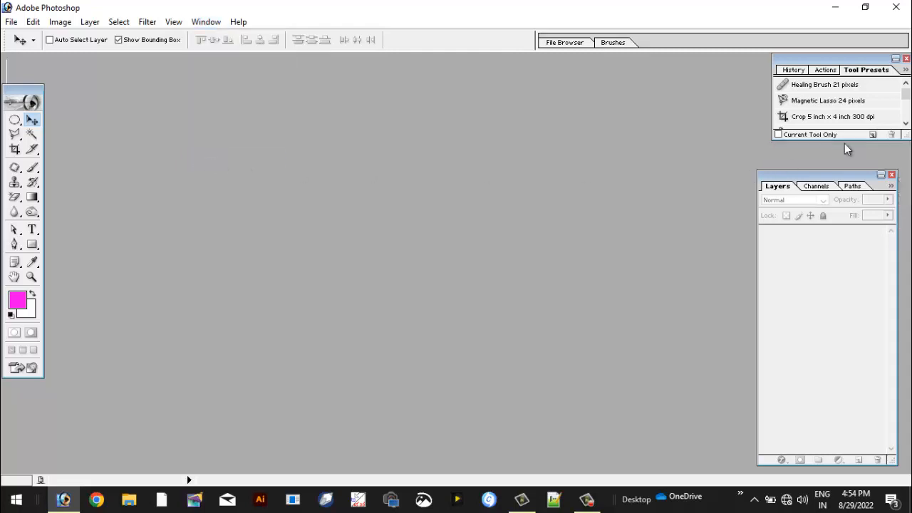
{"action": "left_click", "coordinate": [206, 22]}
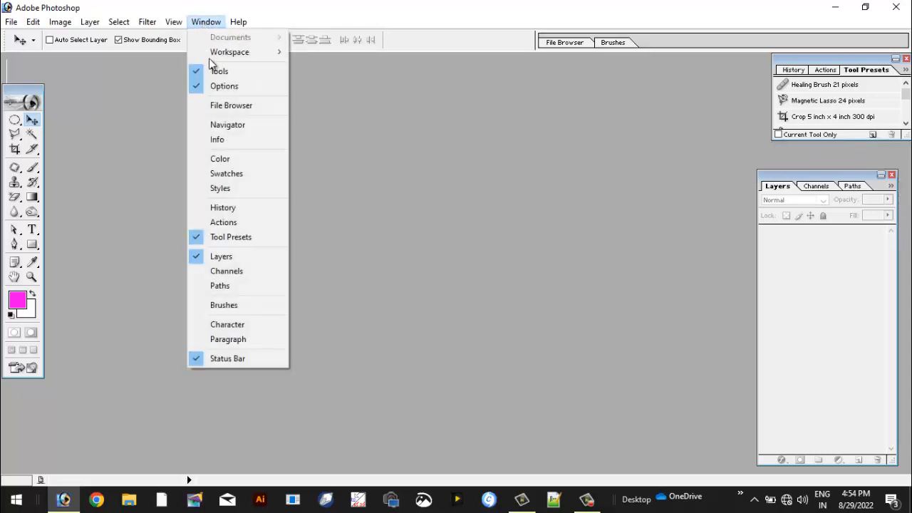
{"action": "left_click", "coordinate": [215, 164]}
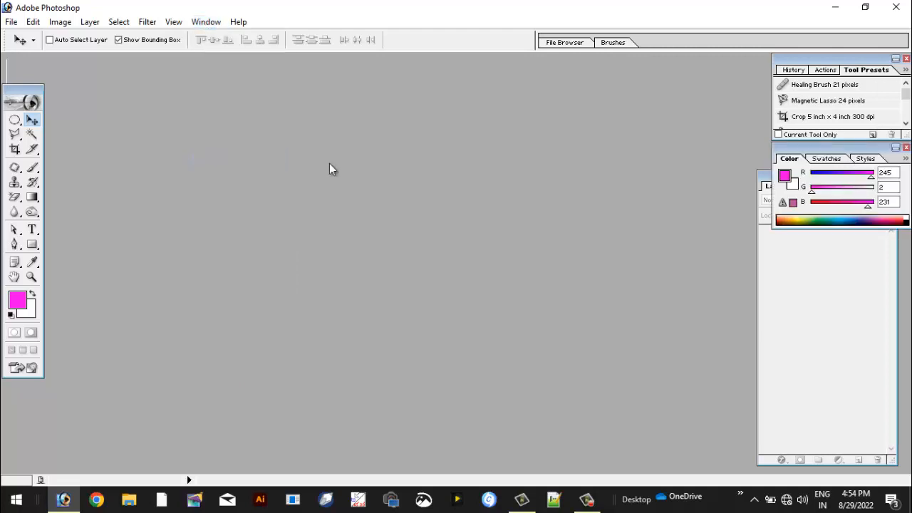
Hide the toolbox and bring it back
{"action": "left_click", "coordinate": [205, 22]}
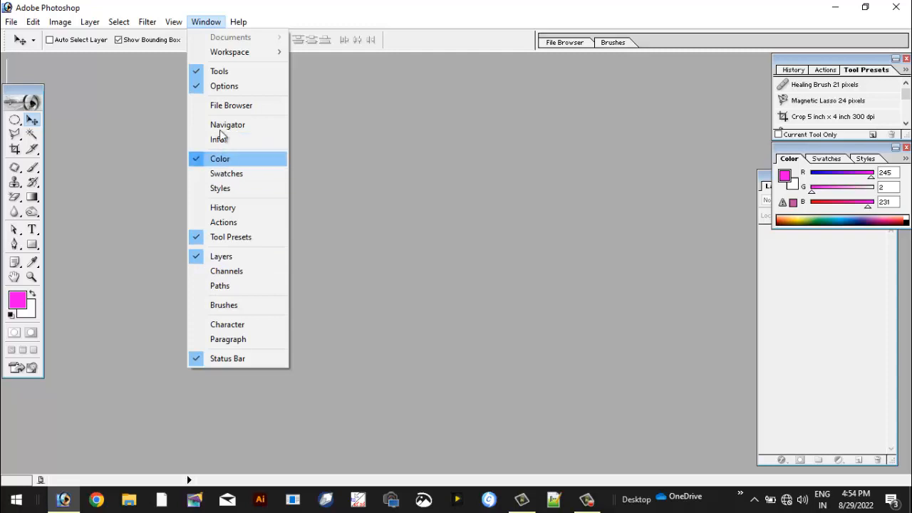
{"action": "left_click", "coordinate": [202, 70]}
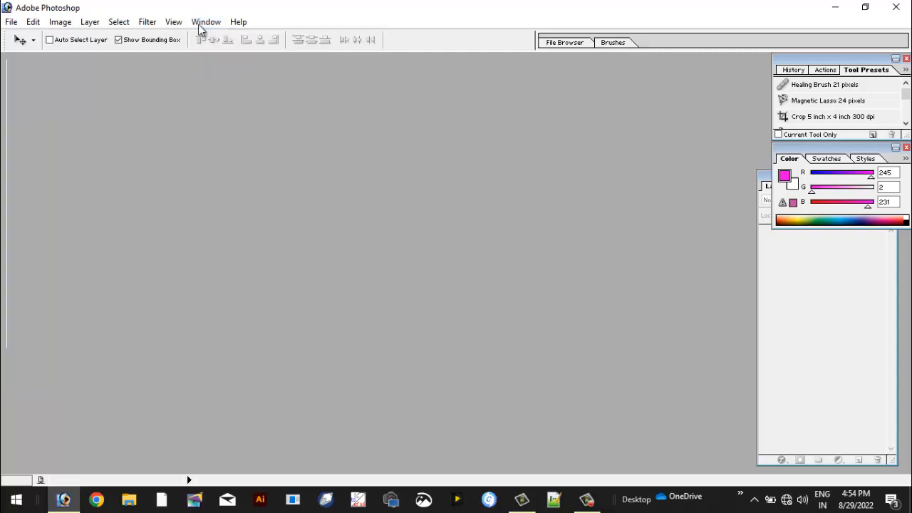
{"action": "left_click", "coordinate": [200, 22]}
{"action": "left_click", "coordinate": [222, 71]}
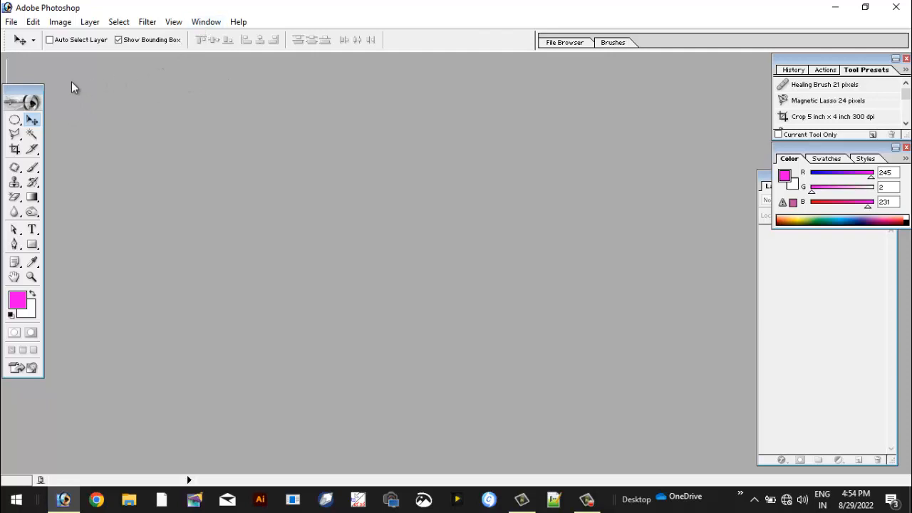
Hide and redisplay the Layers palette, and move it down against the right edge of the workspace
{"action": "left_click", "coordinate": [206, 23]}
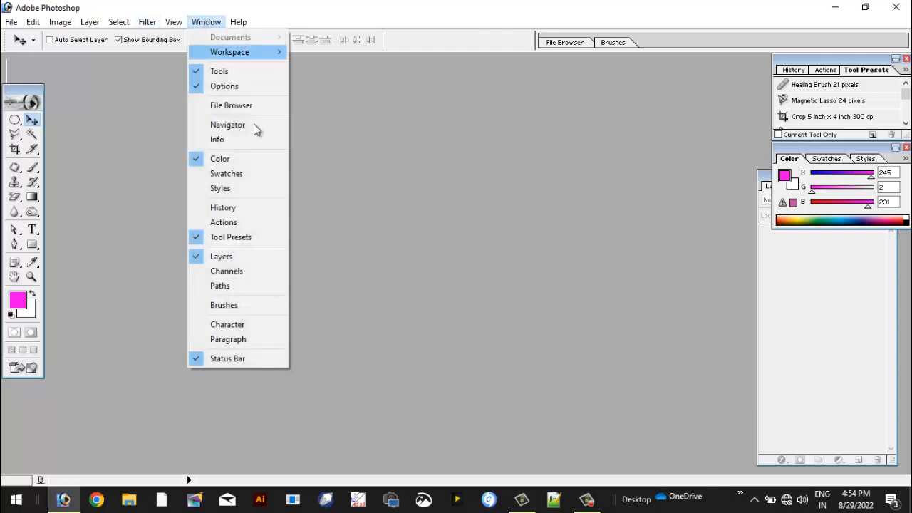
{"action": "left_click", "coordinate": [245, 256]}
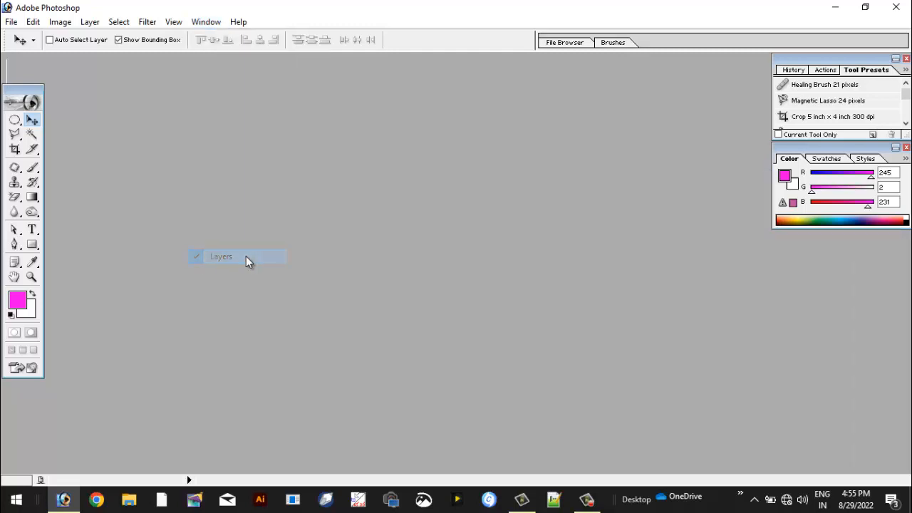
{"action": "left_click", "coordinate": [205, 22]}
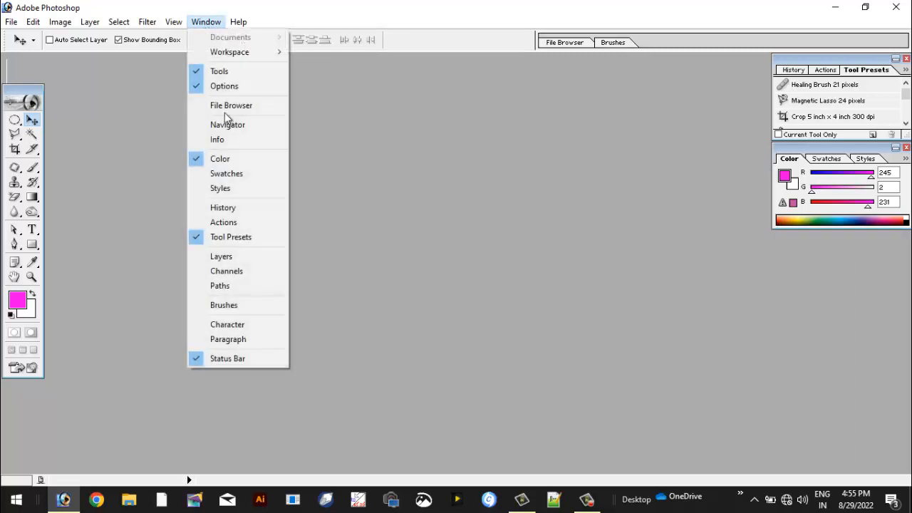
{"action": "left_click", "coordinate": [227, 258]}
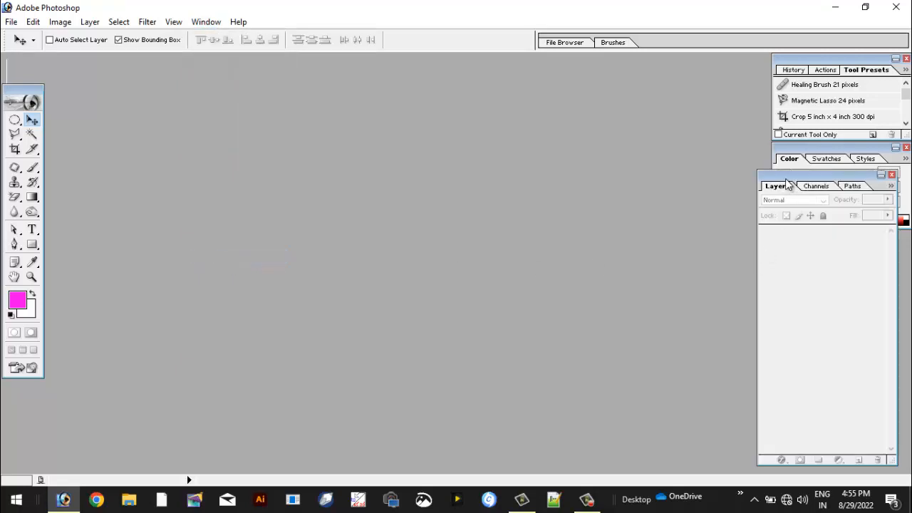
{"action": "left_click_drag", "start_coordinate": [788, 184], "coordinate": [803, 209]}
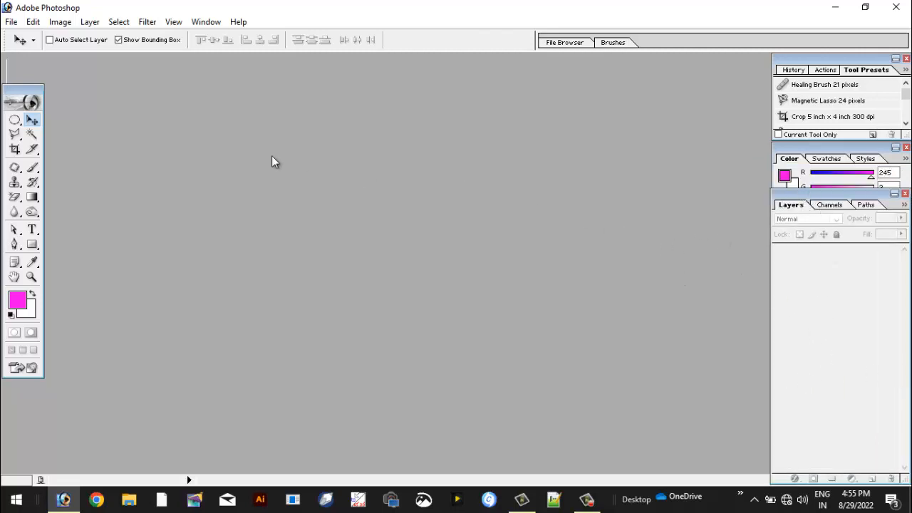
{"action": "left_click", "coordinate": [11, 22]}
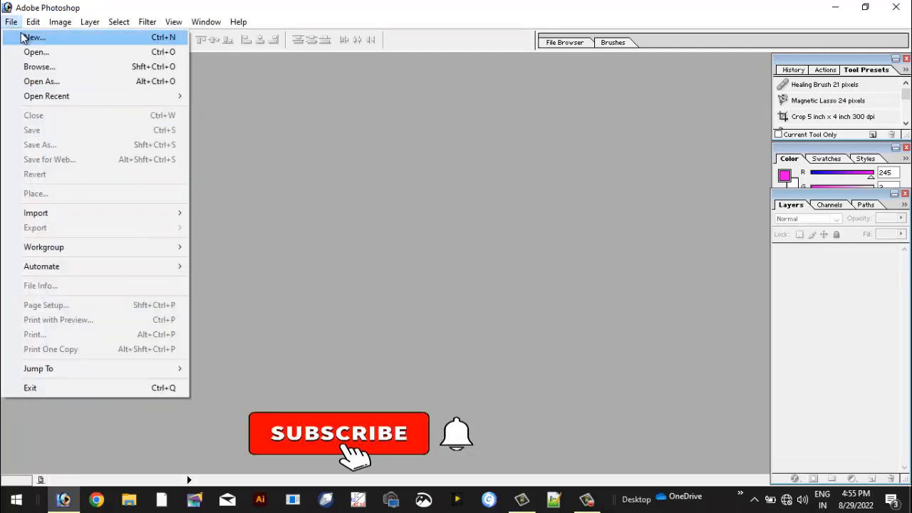
{"action": "left_click", "coordinate": [29, 37]}
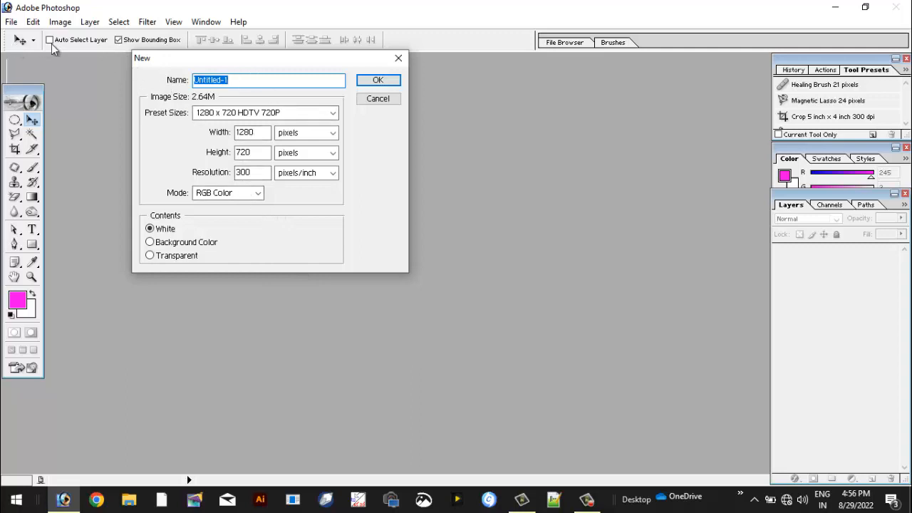
{"action": "left_click", "coordinate": [399, 58]}
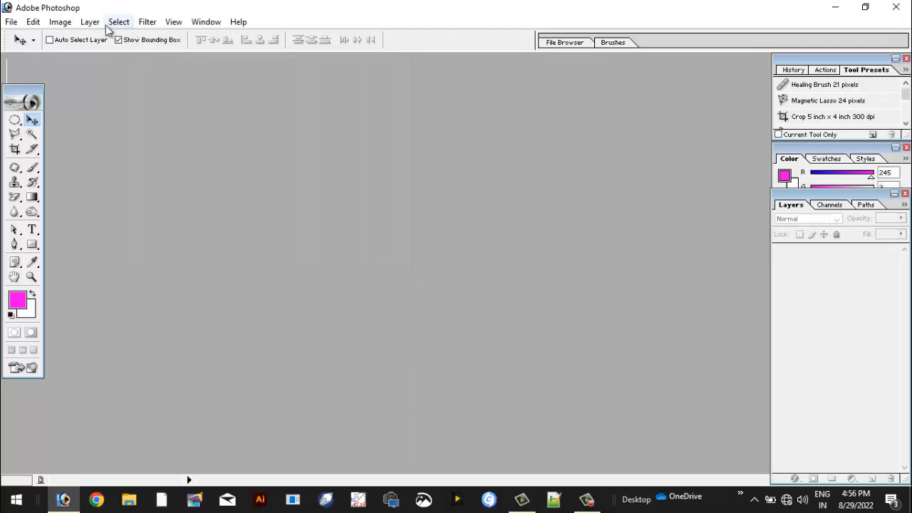
Create a new document with the 1280 x 720 HDTV 720P preset at 72 pixels/inch, RGB Color mode and white contents
{"action": "left_click", "coordinate": [13, 22]}
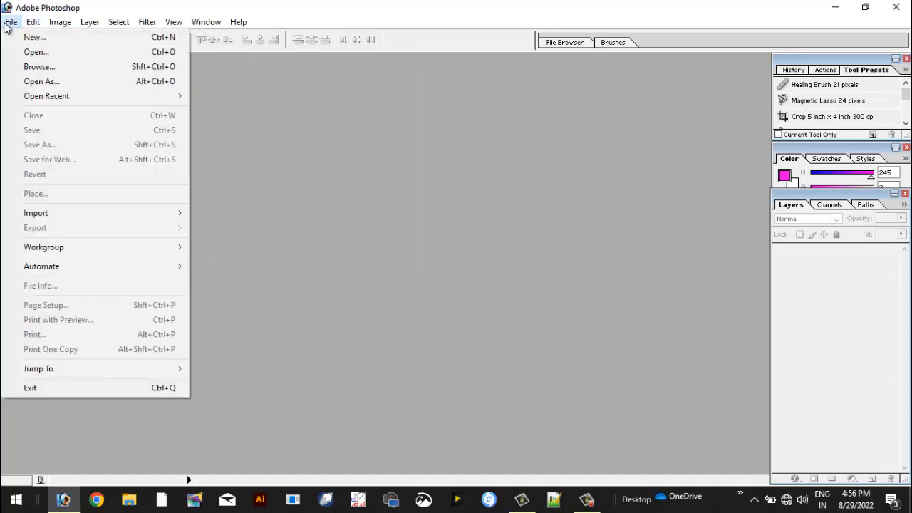
{"action": "left_click", "coordinate": [32, 37]}
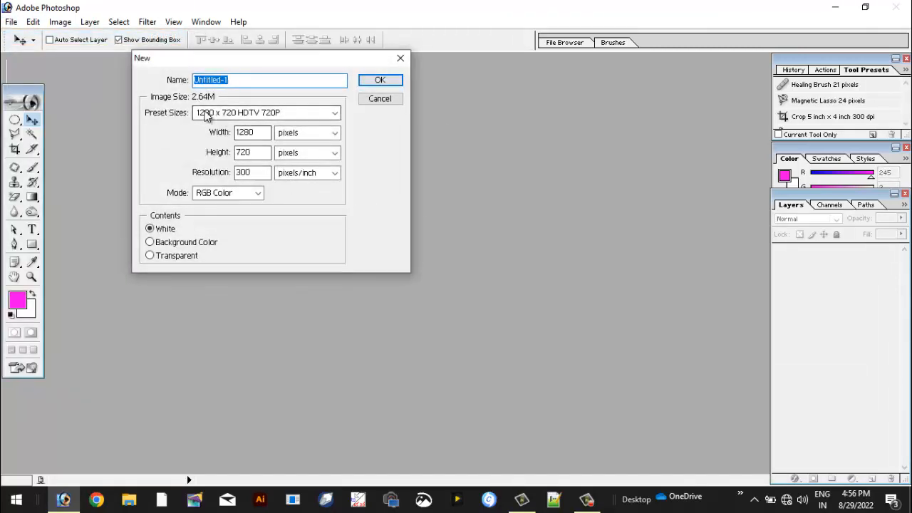
{"action": "left_click", "coordinate": [334, 114]}
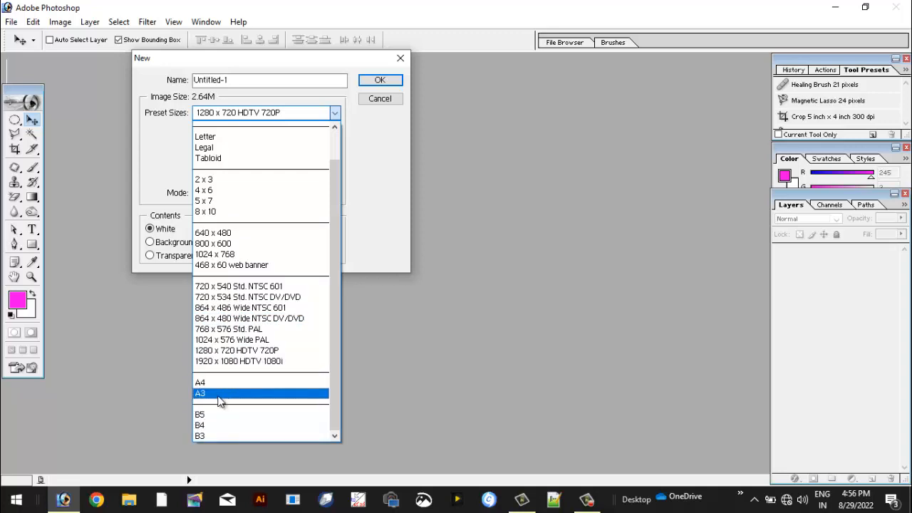
{"action": "left_click", "coordinate": [361, 230]}
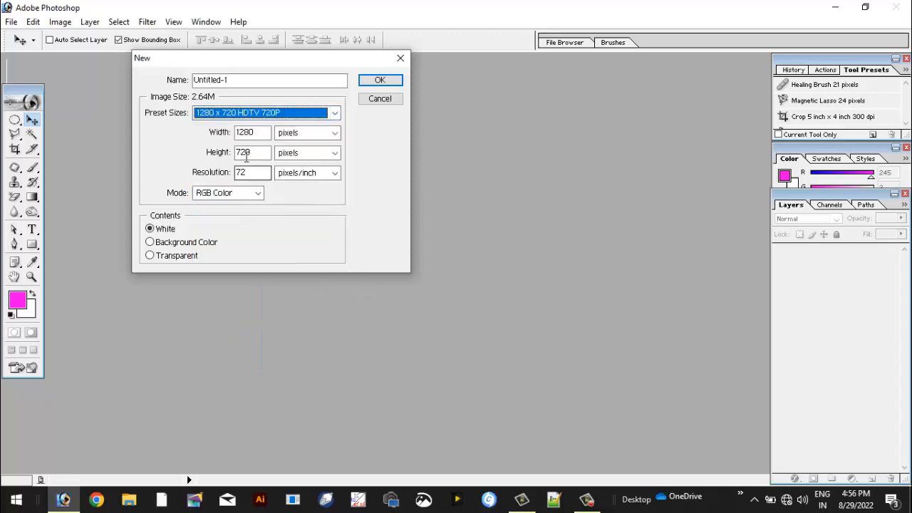
{"action": "double_click", "coordinate": [257, 132]}
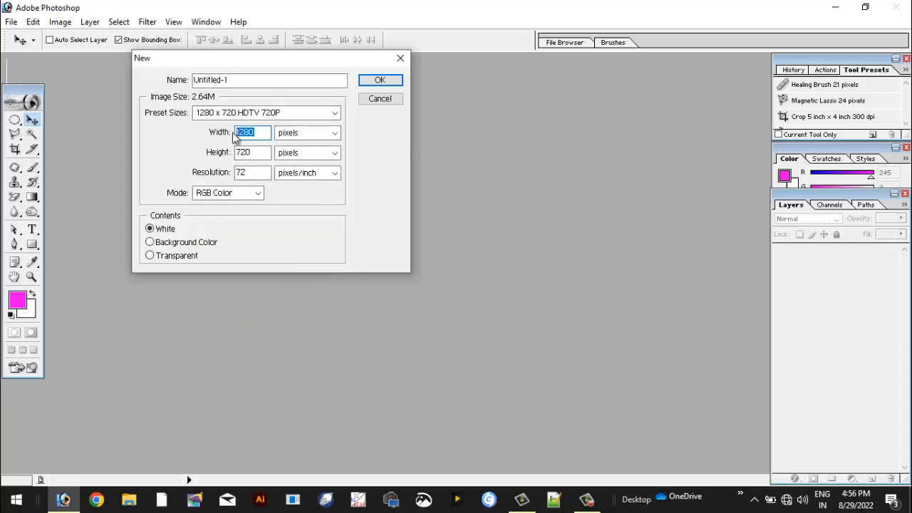
{"action": "double_click", "coordinate": [254, 152]}
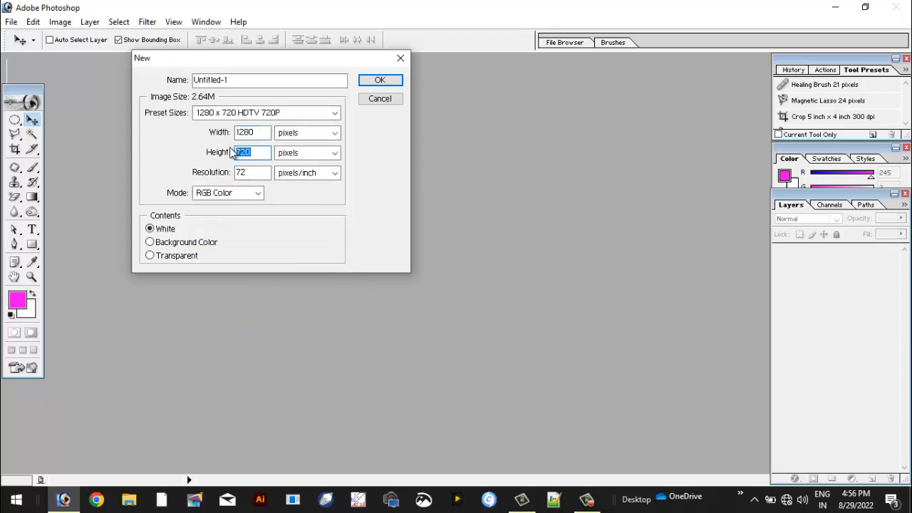
{"action": "left_click", "coordinate": [334, 134]}
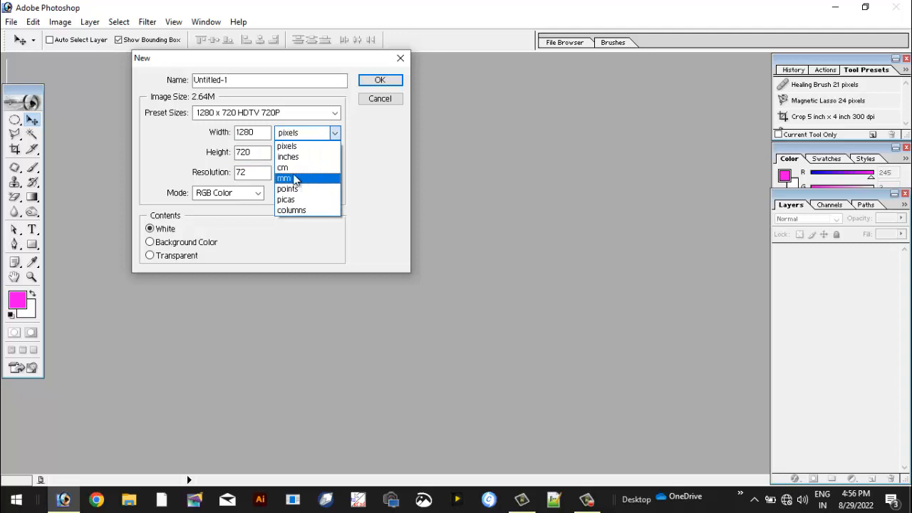
{"action": "left_click", "coordinate": [357, 192]}
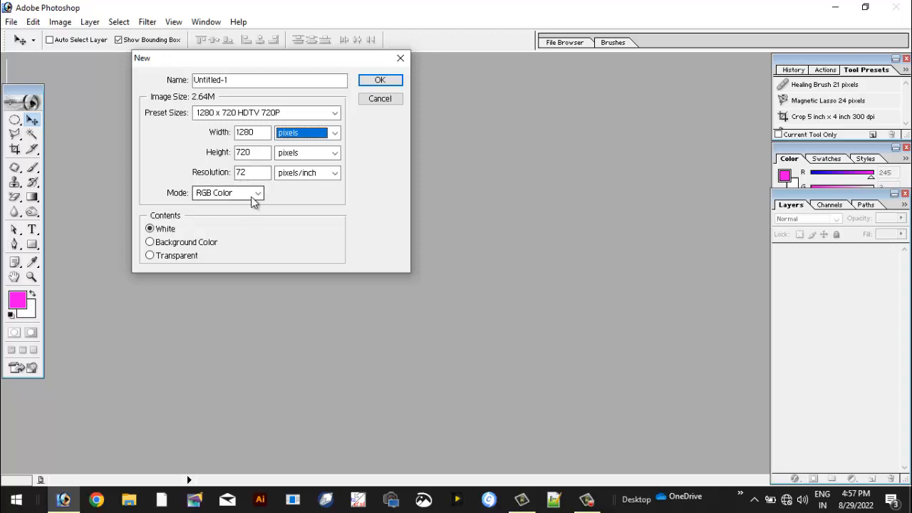
{"action": "left_click", "coordinate": [257, 198]}
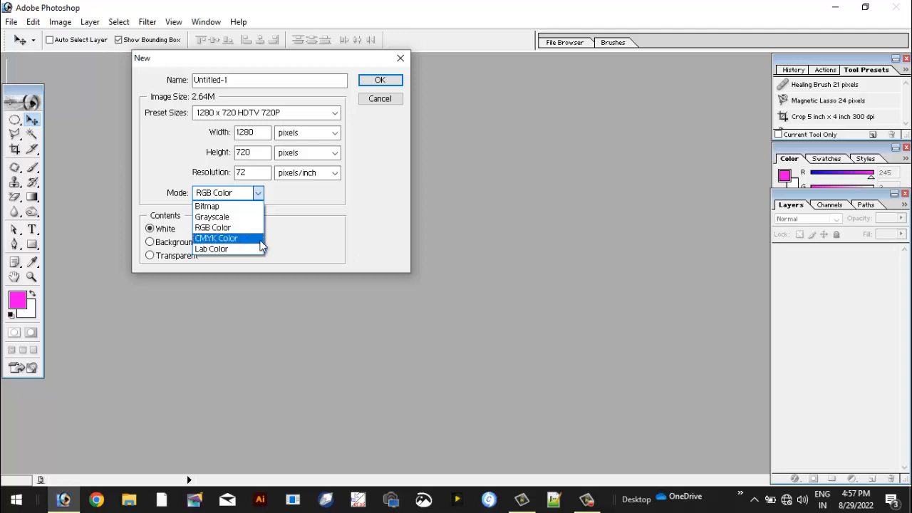
{"action": "left_click", "coordinate": [293, 250]}
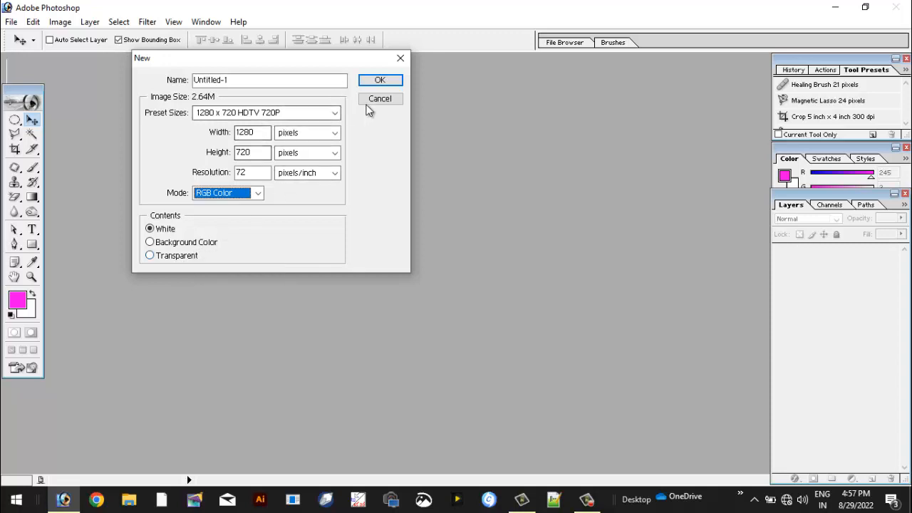
{"action": "left_click", "coordinate": [379, 80]}
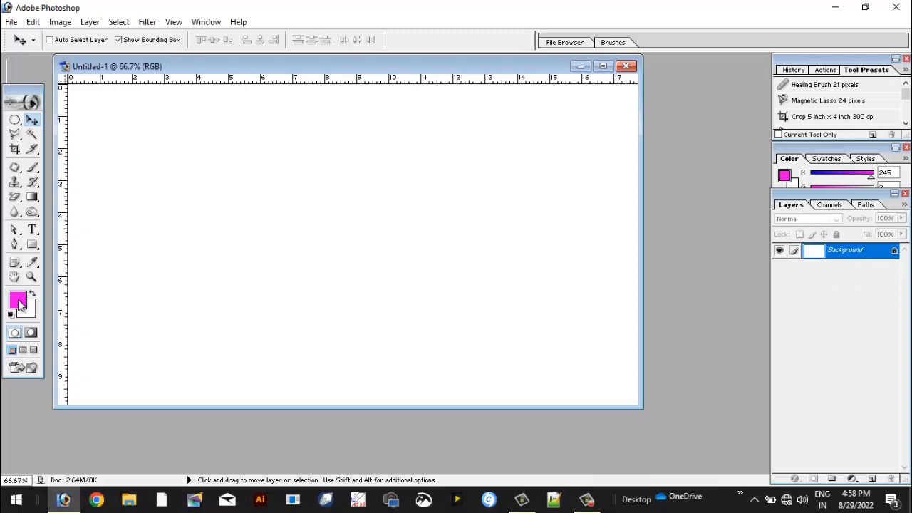
Set the foreground color to bright green and fill the Background layer with it
{"action": "key", "text": "alt"}
{"action": "key", "text": "alt"}
{"action": "key", "text": "alt"}
{"action": "left_click", "coordinate": [18, 302]}
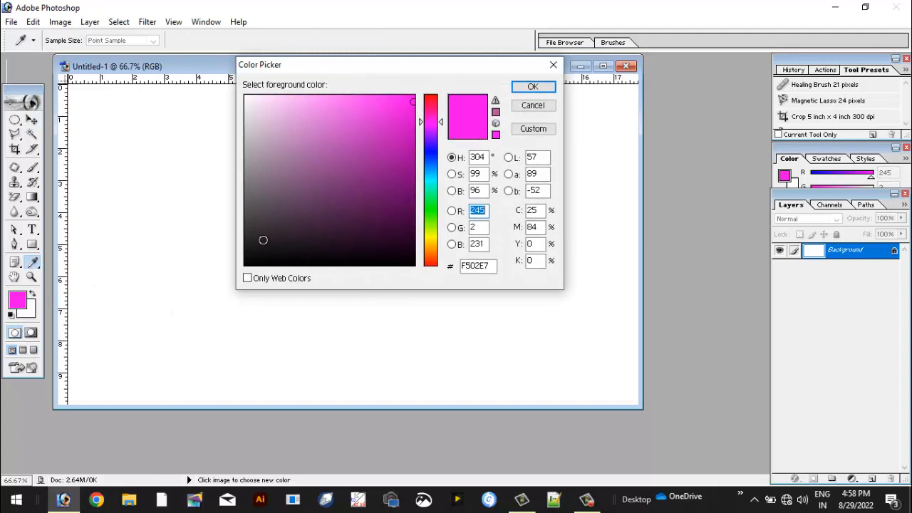
{"action": "left_click", "coordinate": [430, 213]}
{"action": "left_click", "coordinate": [515, 89]}
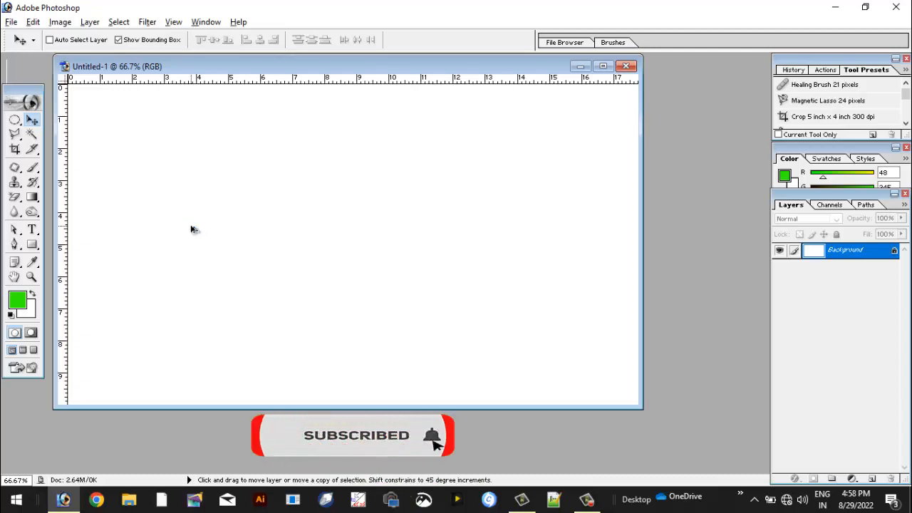
{"action": "key", "text": "alt+BackSpace"}
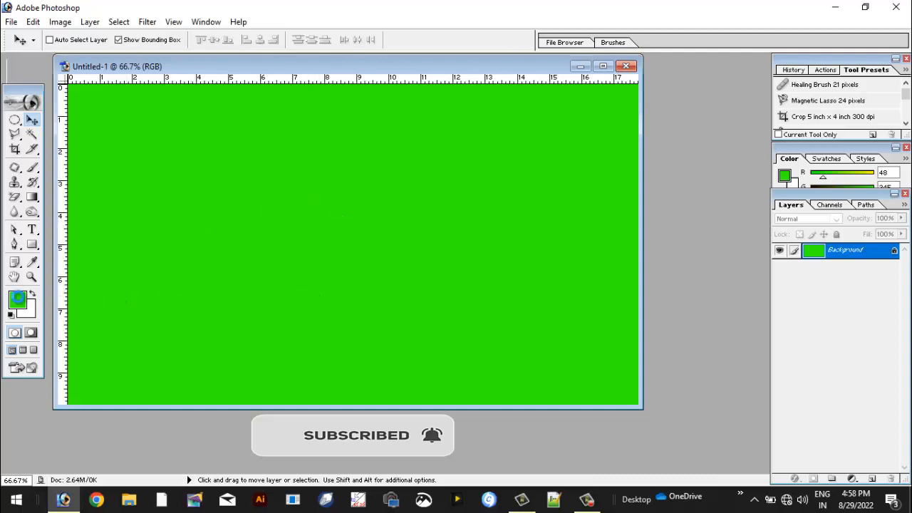
Set the foreground color to magenta (F502E1) and fill the Background layer with it
{"action": "left_click", "coordinate": [17, 300]}
{"action": "left_click", "coordinate": [433, 126]}
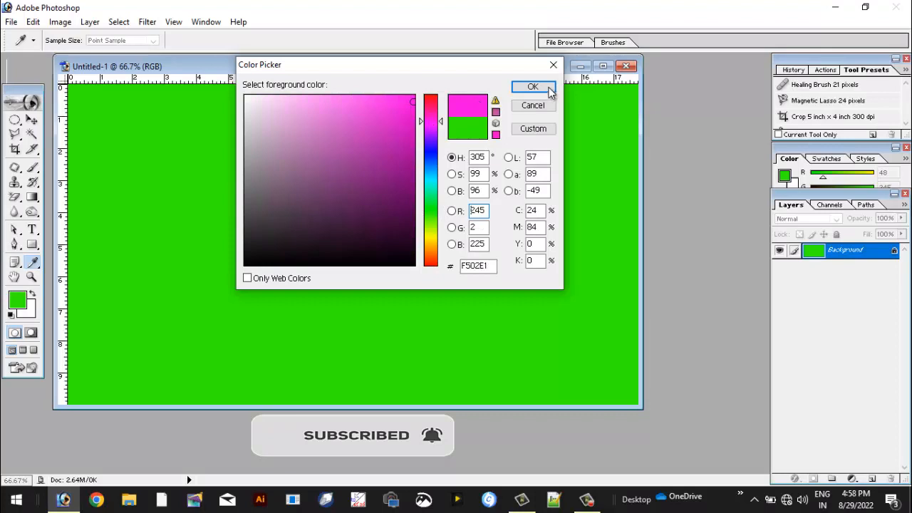
{"action": "left_click", "coordinate": [547, 89]}
{"action": "key", "text": "v"}
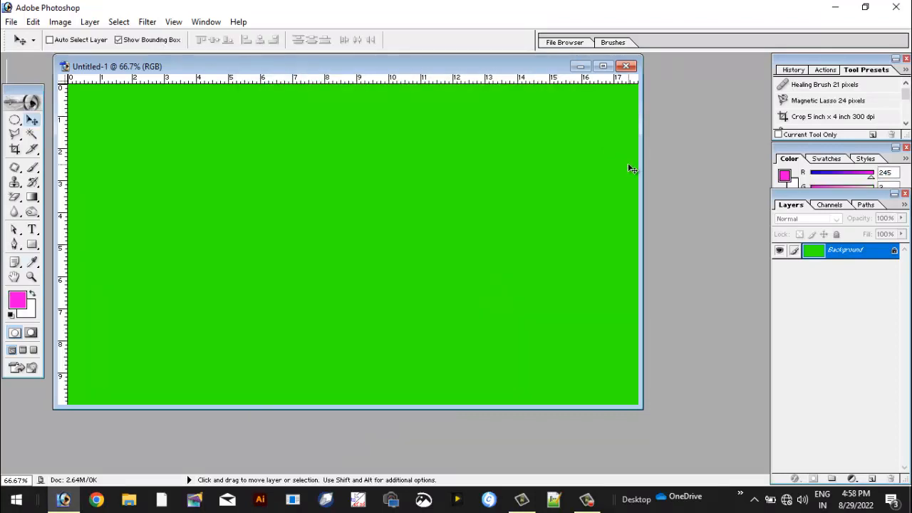
{"action": "key", "text": "alt+BackSpace"}
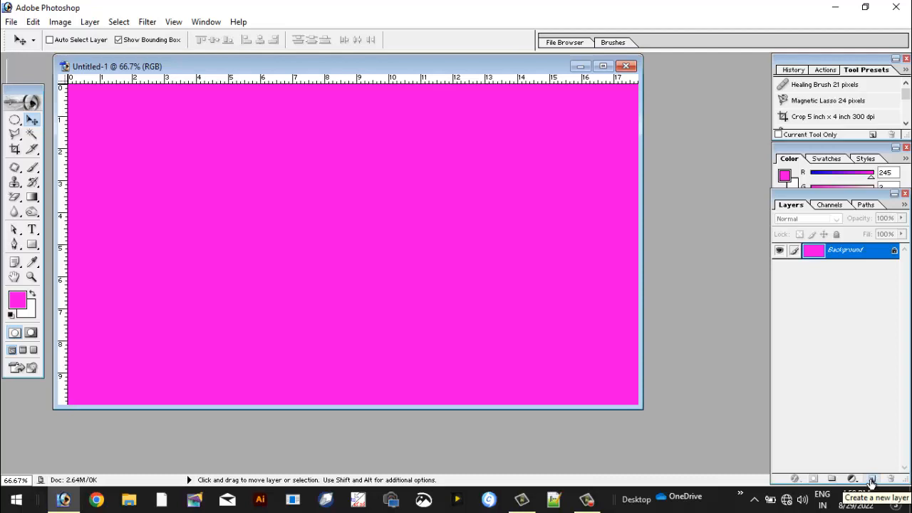
Add a new layer above the Background and fill it with turquoise (02F5CA) as the foreground color
{"action": "left_click", "coordinate": [870, 479]}
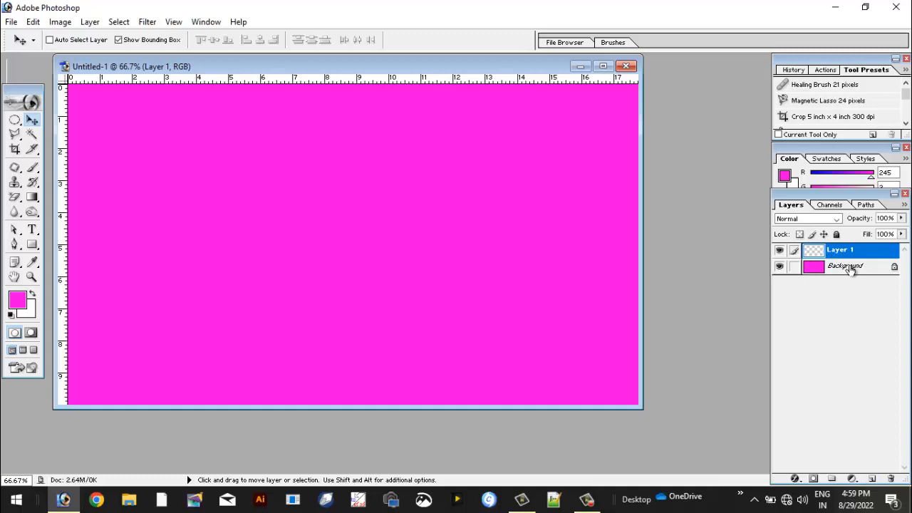
{"action": "left_click", "coordinate": [15, 300]}
{"action": "left_click", "coordinate": [420, 186]}
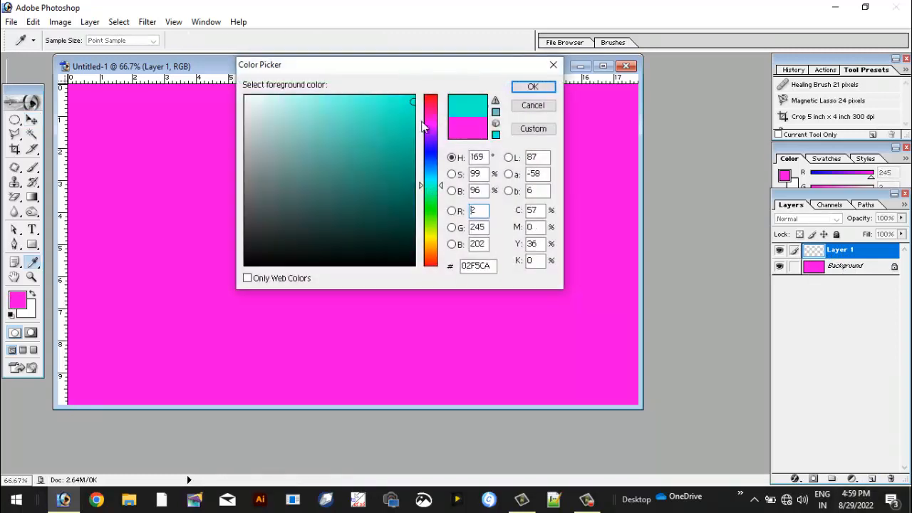
{"action": "left_click", "coordinate": [534, 88]}
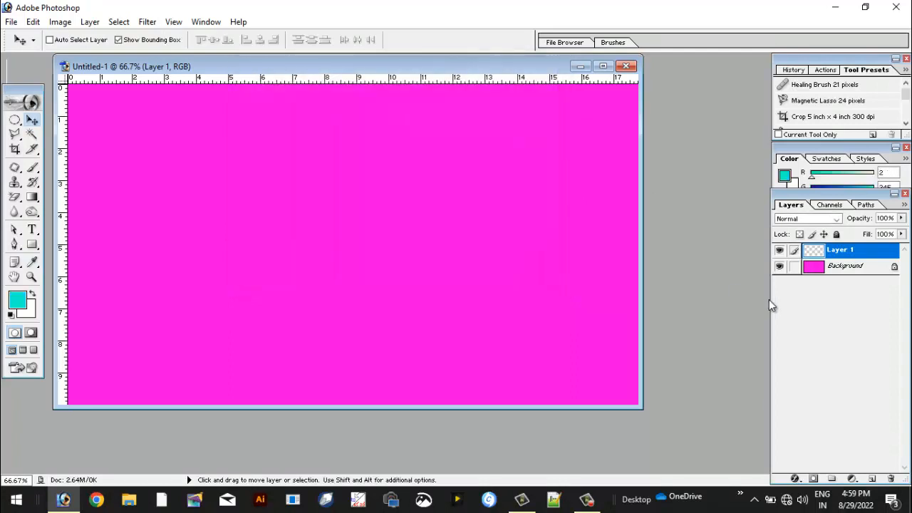
{"action": "key", "text": "alt"}
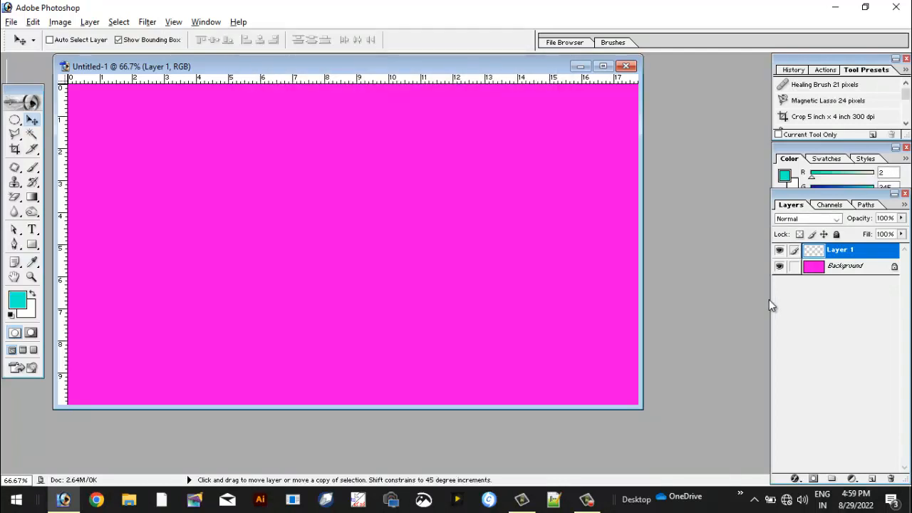
{"action": "key", "text": "alt+BackSpace"}
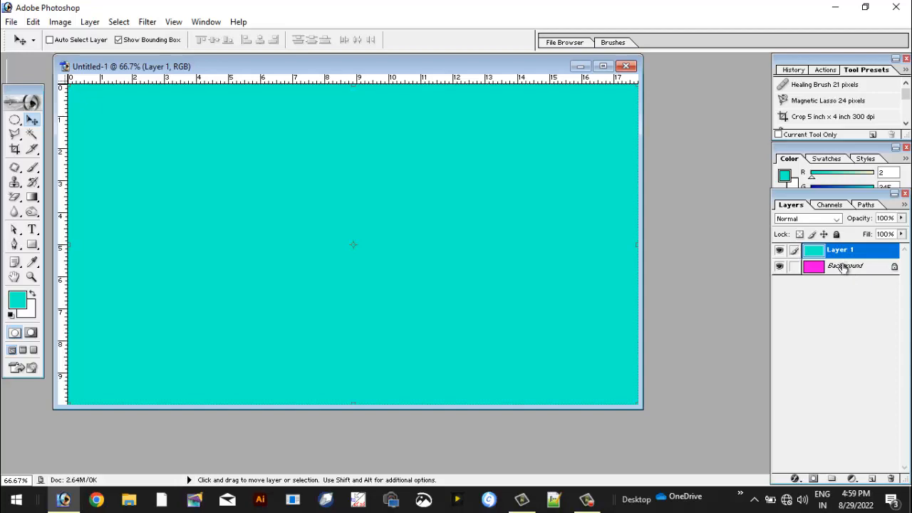
Open the image 1 from the NEW CHANNEL LOGO folder and copy it into the Untitled-1 document
{"action": "left_click", "coordinate": [12, 22]}
{"action": "left_click", "coordinate": [32, 53]}
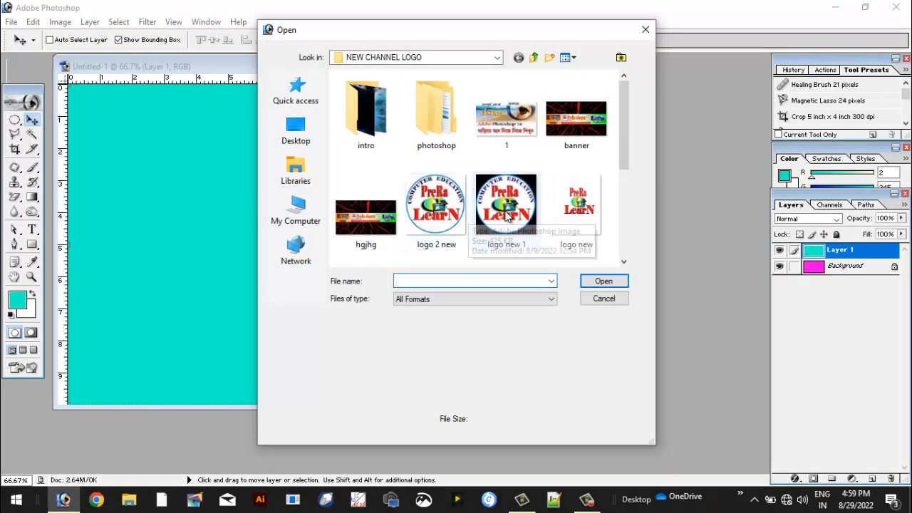
{"action": "mouse_move", "coordinate": [618, 127]}
{"action": "left_mouse_down"}
{"action": "mouse_move", "coordinate": [615, 212]}
{"action": "mouse_move", "coordinate": [613, 138]}
{"action": "left_mouse_up"}
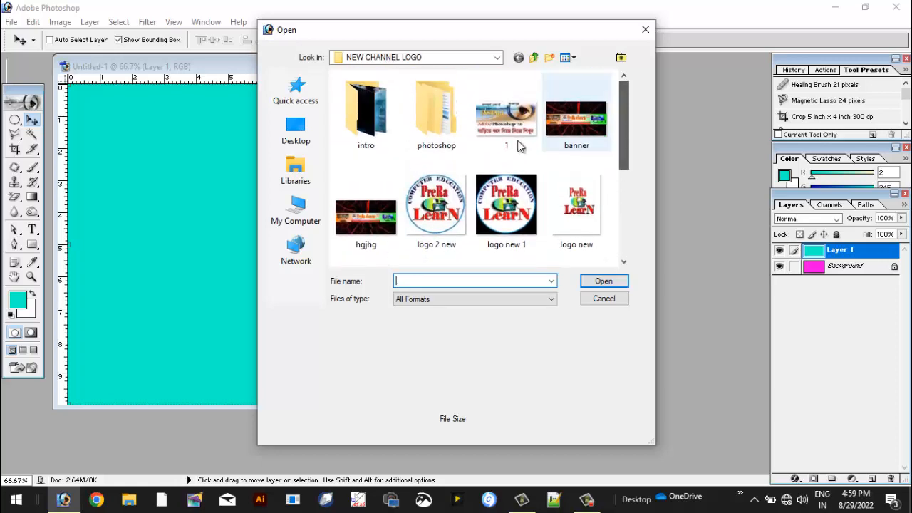
{"action": "left_click", "coordinate": [497, 121]}
{"action": "left_click", "coordinate": [603, 281]}
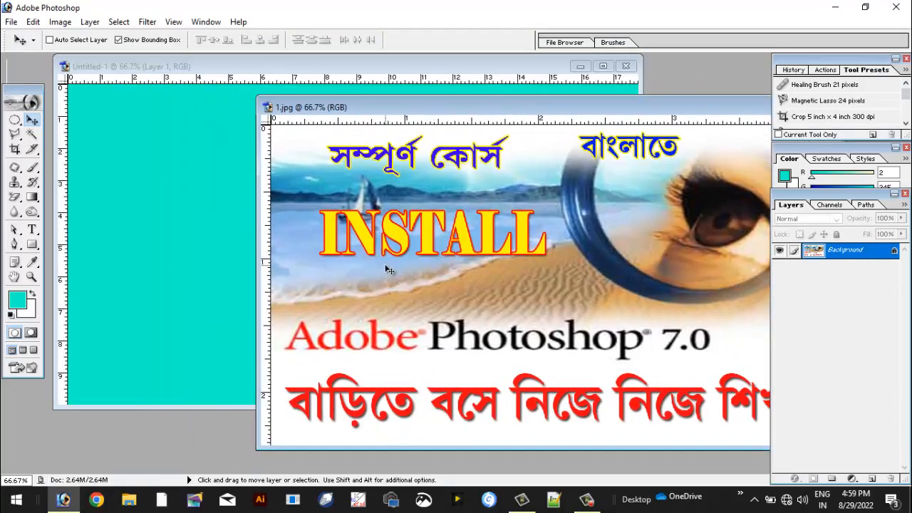
{"action": "left_click_drag", "start_coordinate": [388, 269], "coordinate": [201, 208]}
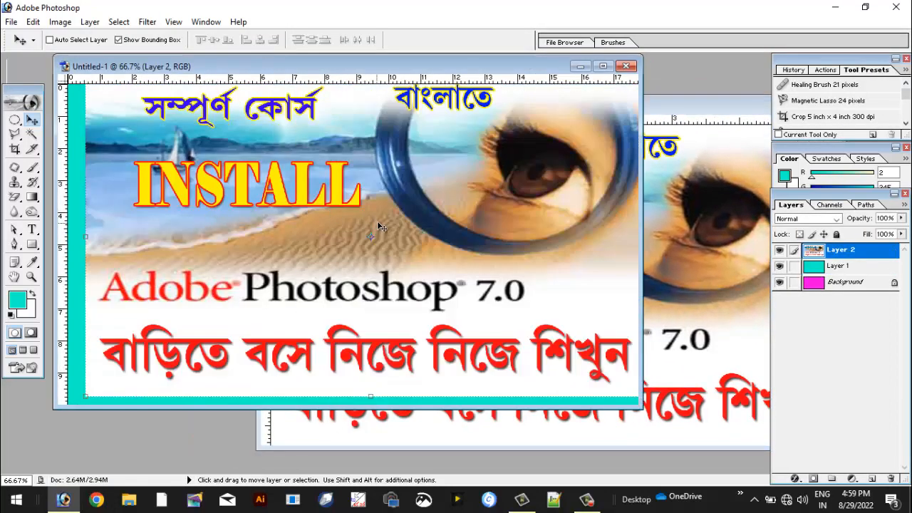
Close 1.jpg and position the copied image so it spans the canvas width, with a thin turquoise strip above it
{"action": "left_click_drag", "start_coordinate": [380, 227], "coordinate": [337, 257]}
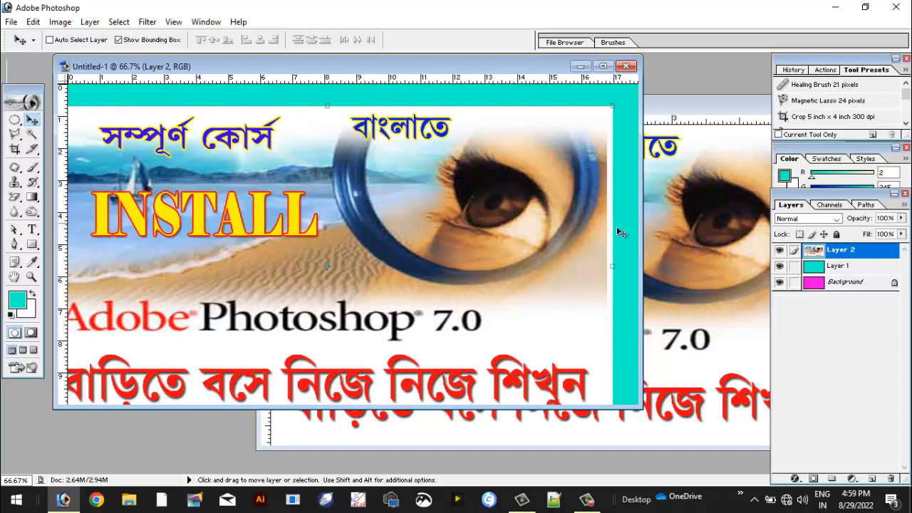
{"action": "left_click", "coordinate": [663, 107]}
{"action": "left_click_drag", "start_coordinate": [637, 104], "coordinate": [457, 104]}
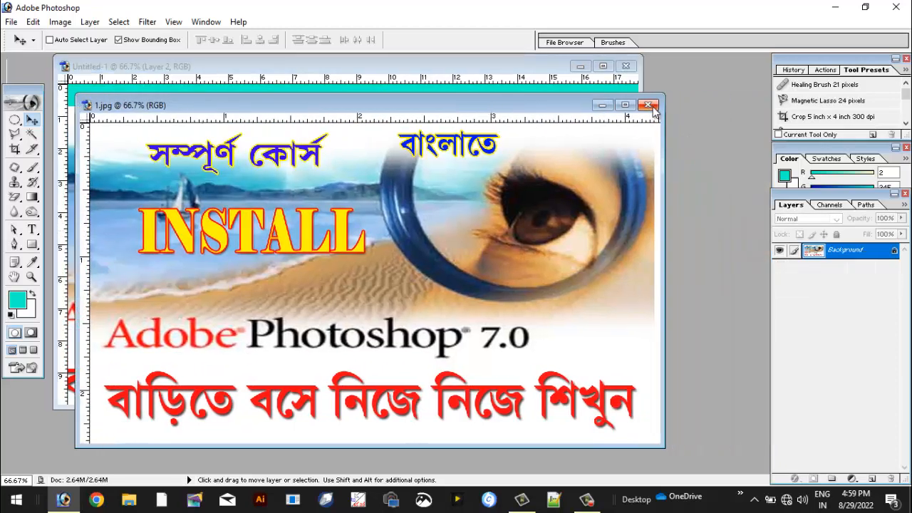
{"action": "left_click", "coordinate": [652, 107]}
{"action": "mouse_move", "coordinate": [531, 187]}
{"action": "left_mouse_down"}
{"action": "mouse_move", "coordinate": [547, 166]}
{"action": "mouse_move", "coordinate": [542, 173]}
{"action": "left_mouse_up"}
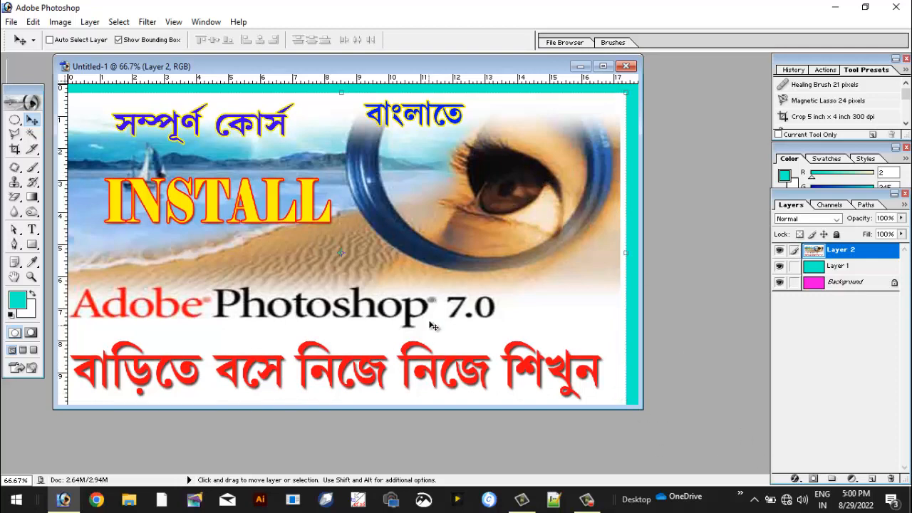
{"action": "left_click_drag", "start_coordinate": [438, 283], "coordinate": [439, 279]}
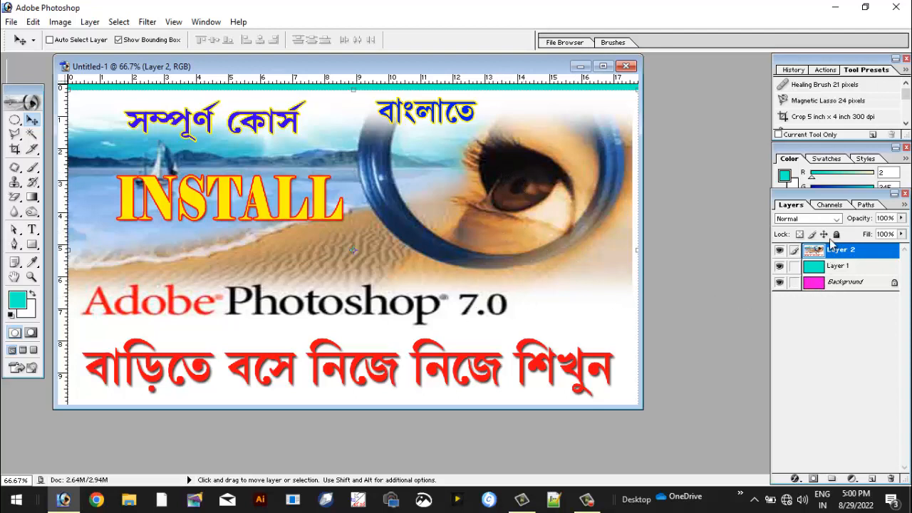
Move the image layer below the turquoise layer and back to the top of the layer stack
{"action": "left_click_drag", "start_coordinate": [846, 266], "coordinate": [846, 282]}
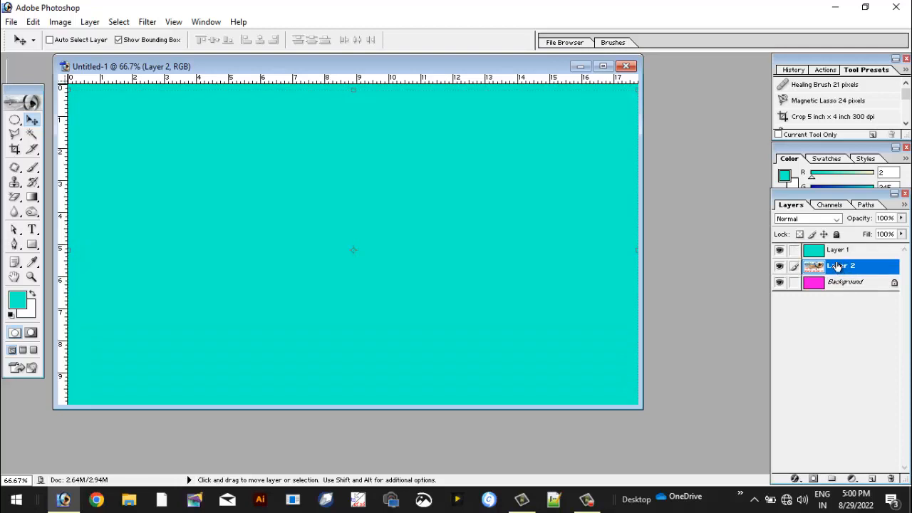
{"action": "mouse_move", "coordinate": [837, 265]}
{"action": "left_mouse_down"}
{"action": "mouse_move", "coordinate": [838, 248]}
{"action": "mouse_move", "coordinate": [839, 281]}
{"action": "mouse_move", "coordinate": [835, 250]}
{"action": "left_mouse_up"}
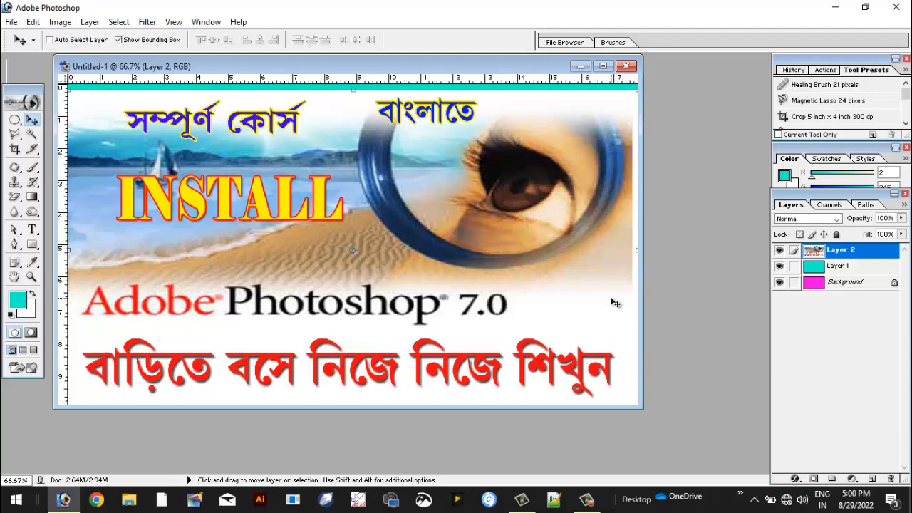
Convert the locked Background into a regular layer named Layer 0, with Normal mode and 100% opacity
{"action": "double_click", "coordinate": [845, 283]}
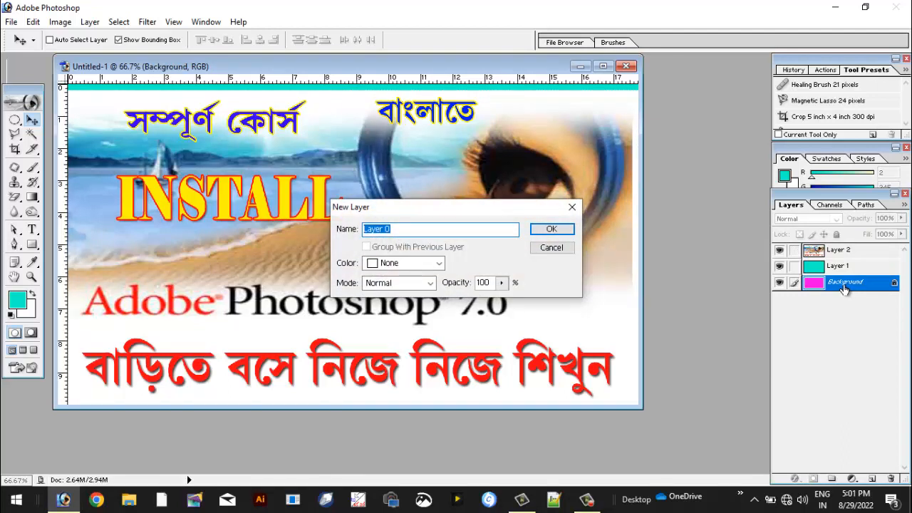
{"action": "left_click", "coordinate": [572, 208]}
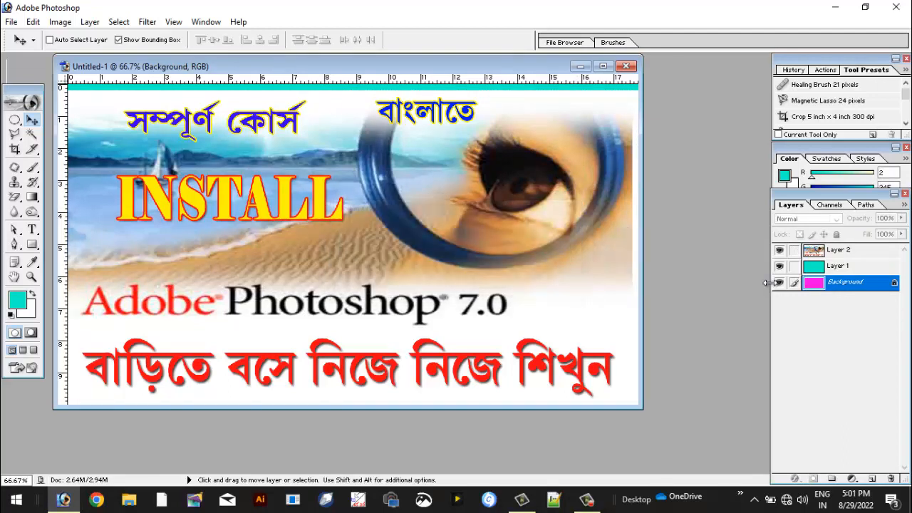
{"action": "double_click", "coordinate": [838, 283]}
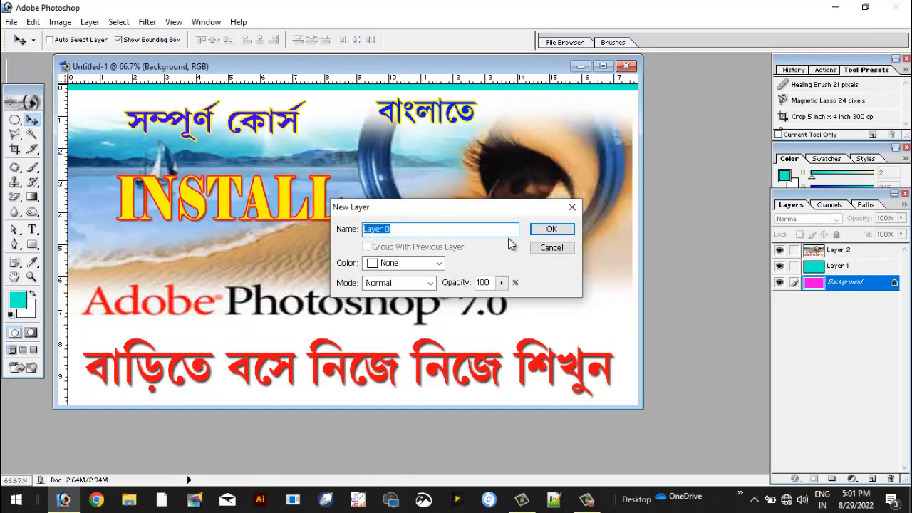
{"action": "left_click", "coordinate": [552, 228]}
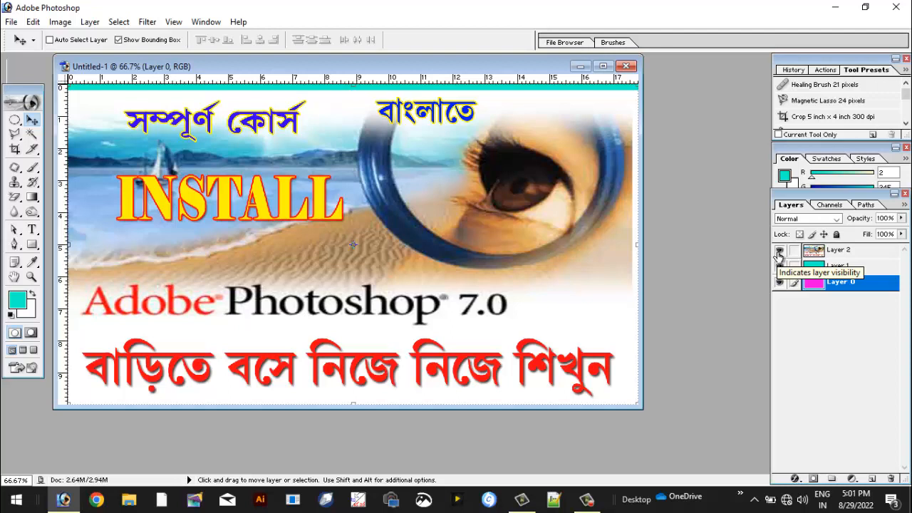
Hide the image layer and show it again
{"action": "left_click", "coordinate": [778, 251]}
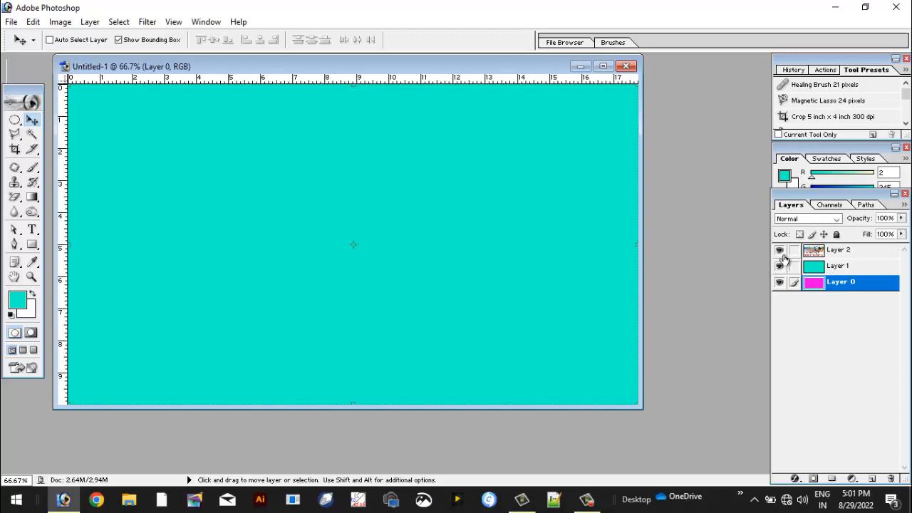
{"action": "left_click", "coordinate": [780, 252]}
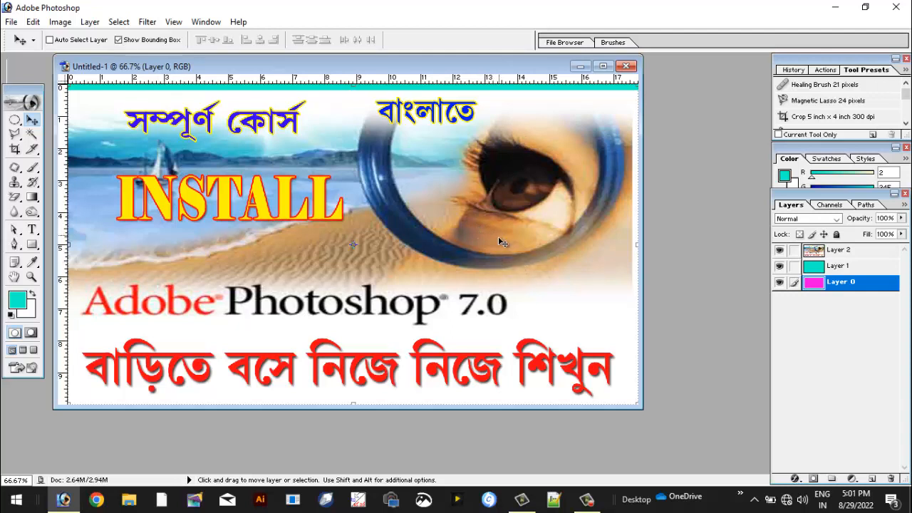
Delete the image layer (Layer 2) and the turquoise layer (Layer 1)
{"action": "left_click", "coordinate": [848, 250]}
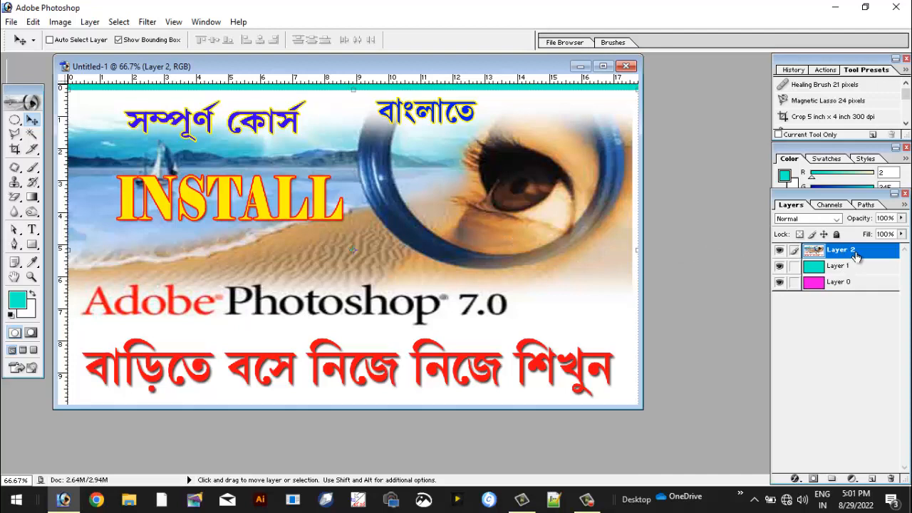
{"action": "left_click", "coordinate": [854, 265]}
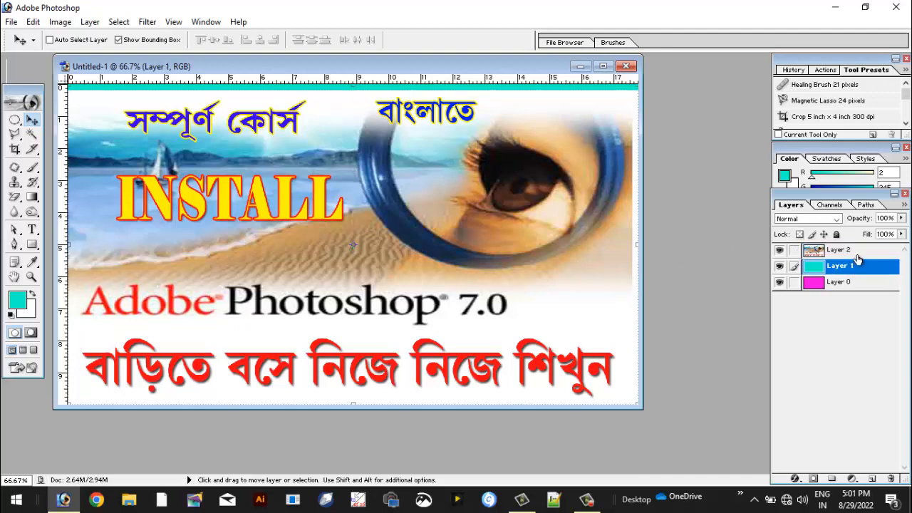
{"action": "left_click", "coordinate": [858, 255]}
{"action": "left_click_drag", "start_coordinate": [857, 256], "coordinate": [891, 479]}
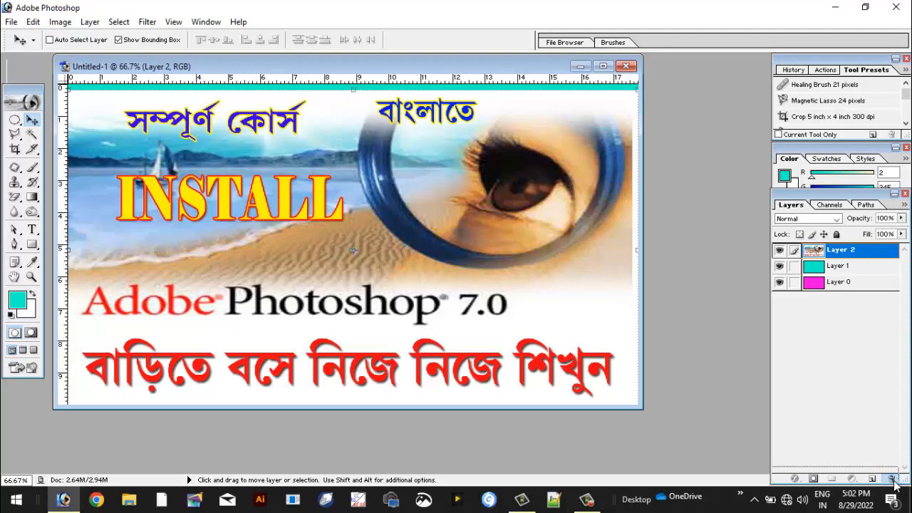
{"action": "left_click_drag", "start_coordinate": [895, 485], "coordinate": [893, 481]}
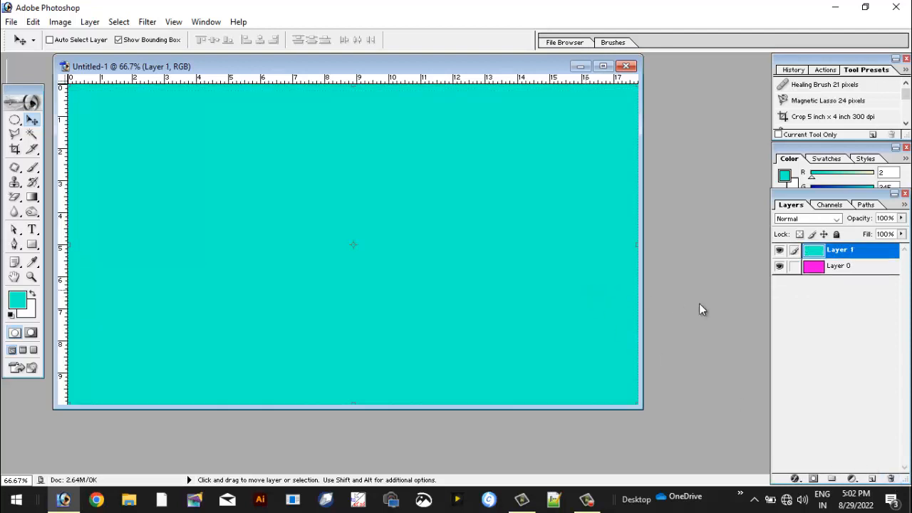
{"action": "left_click_drag", "start_coordinate": [861, 259], "coordinate": [891, 479]}
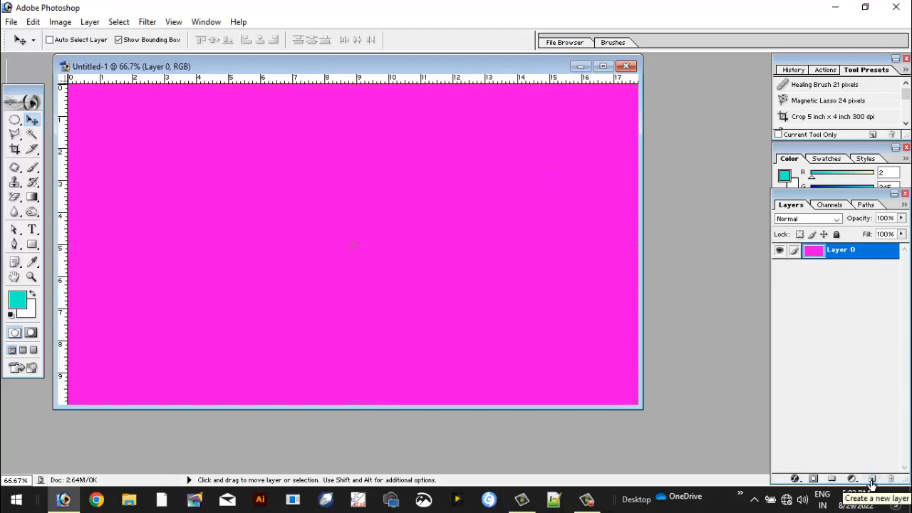
Create a new empty layer above Layer 0 and delete it again
{"action": "left_click", "coordinate": [871, 480]}
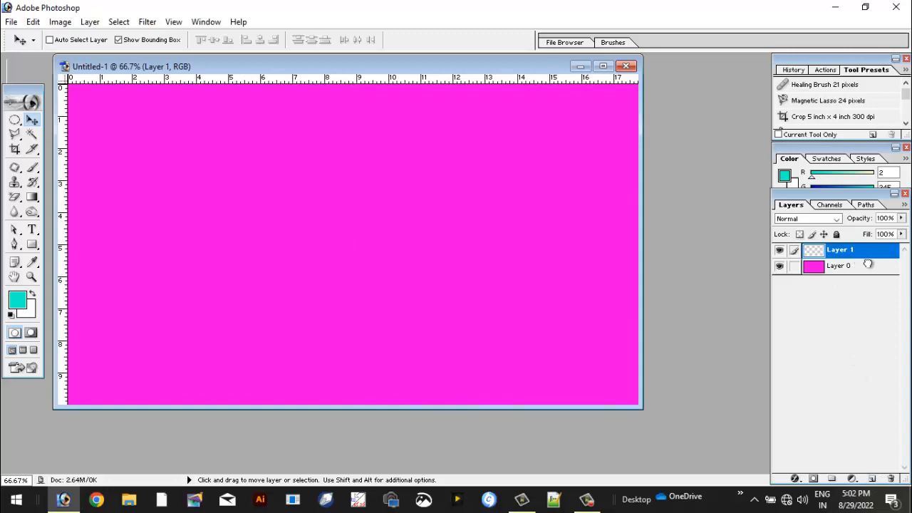
{"action": "left_click_drag", "start_coordinate": [870, 253], "coordinate": [892, 483]}
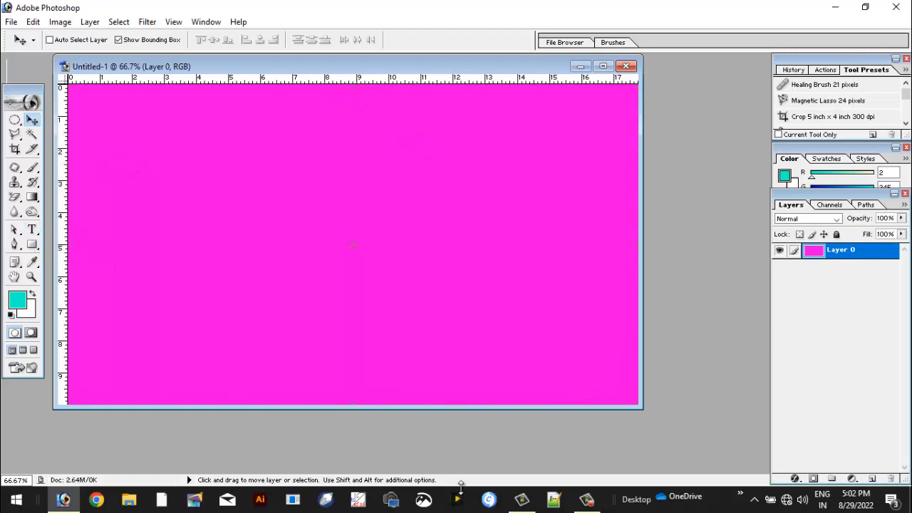
{"action": "left_click", "coordinate": [584, 501]}
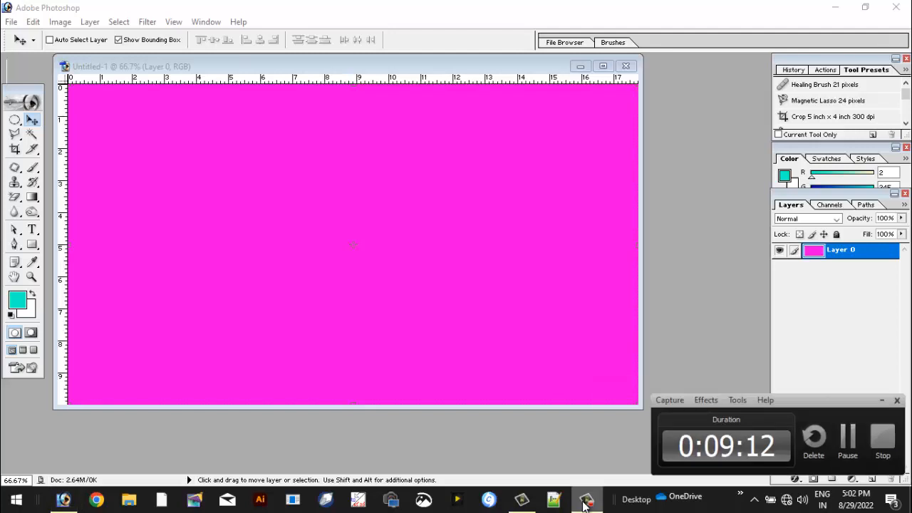
{"action": "left_click", "coordinate": [882, 403]}
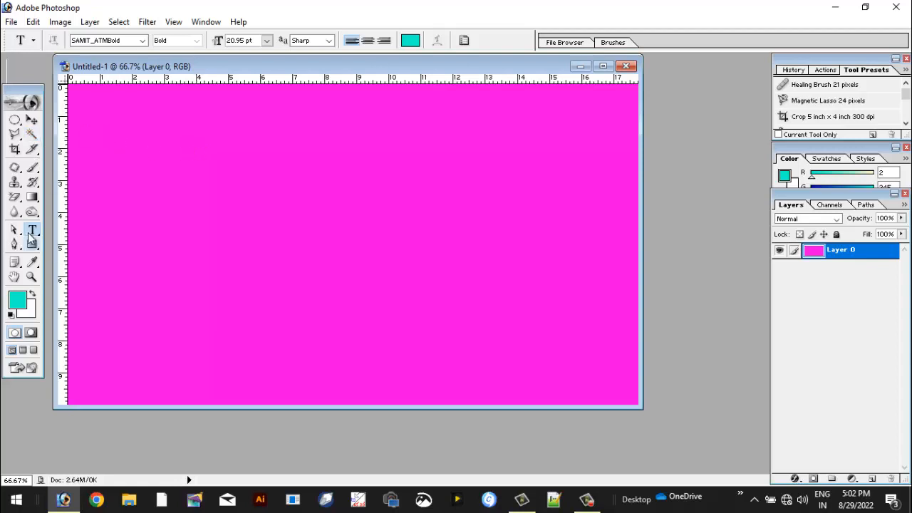
Activate the Elliptical Marquee tool to see its options, and switch to the Type tool
{"action": "left_click", "coordinate": [15, 119]}
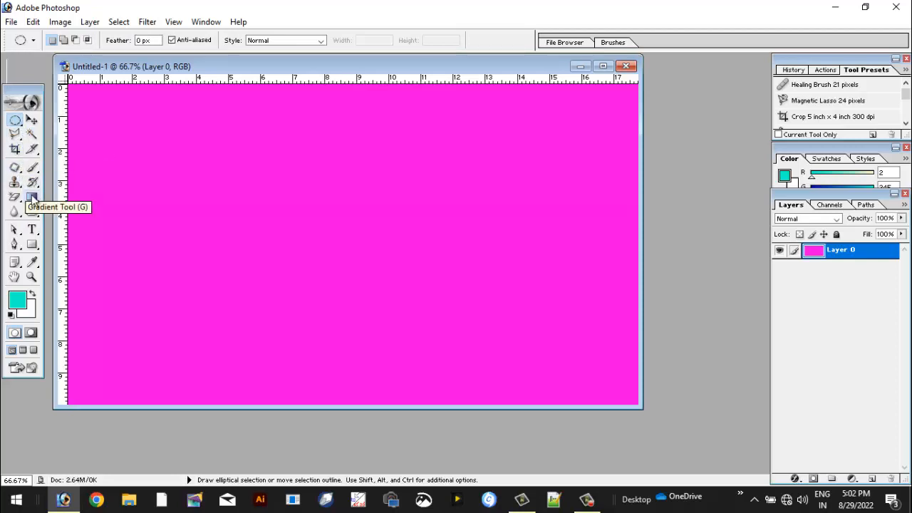
{"action": "left_click", "coordinate": [31, 229]}
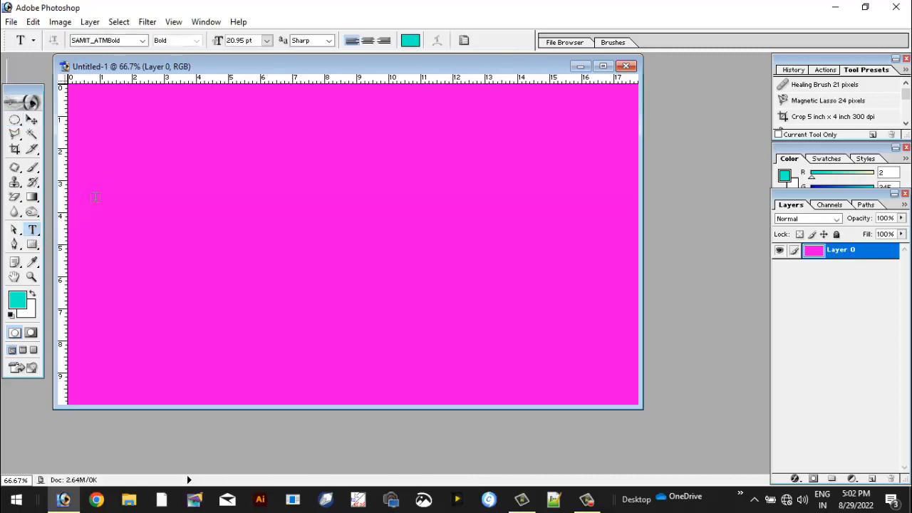
Start an empty text layer on the canvas, and switch to the Brush tool and back to the Type tool
{"action": "left_click", "coordinate": [281, 342]}
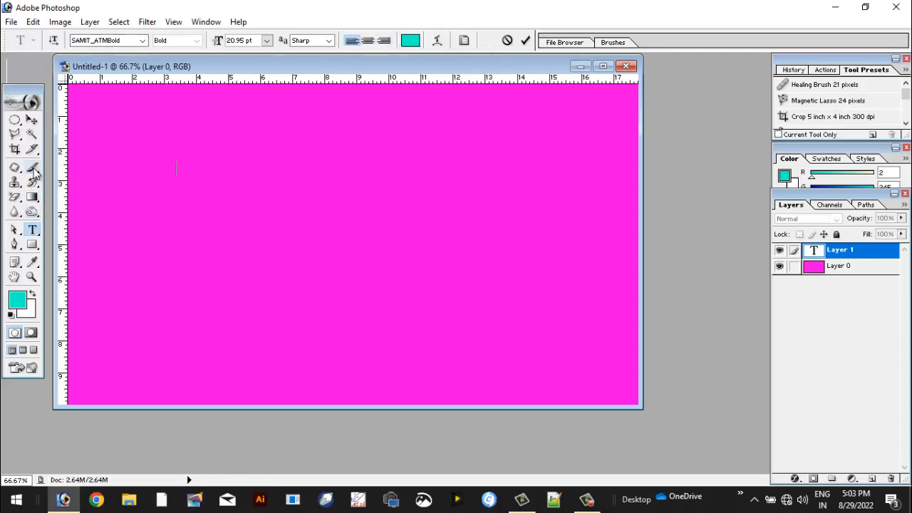
{"action": "left_click", "coordinate": [33, 168]}
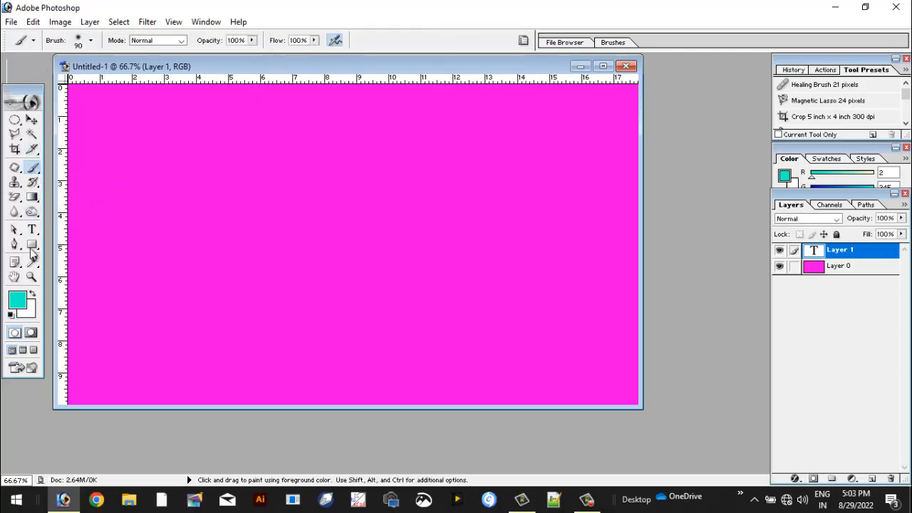
{"action": "left_click", "coordinate": [32, 228]}
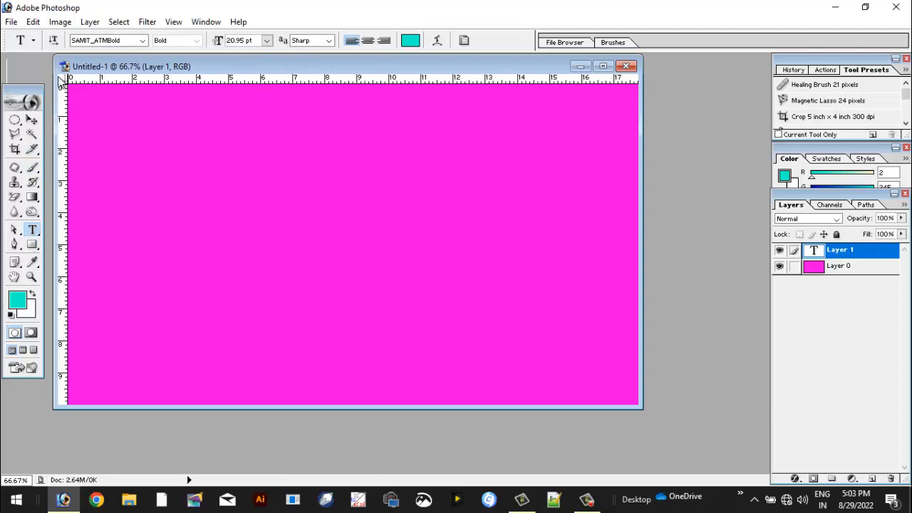
Set the text font to Cambria and look through its available font styles
{"action": "left_click", "coordinate": [143, 41]}
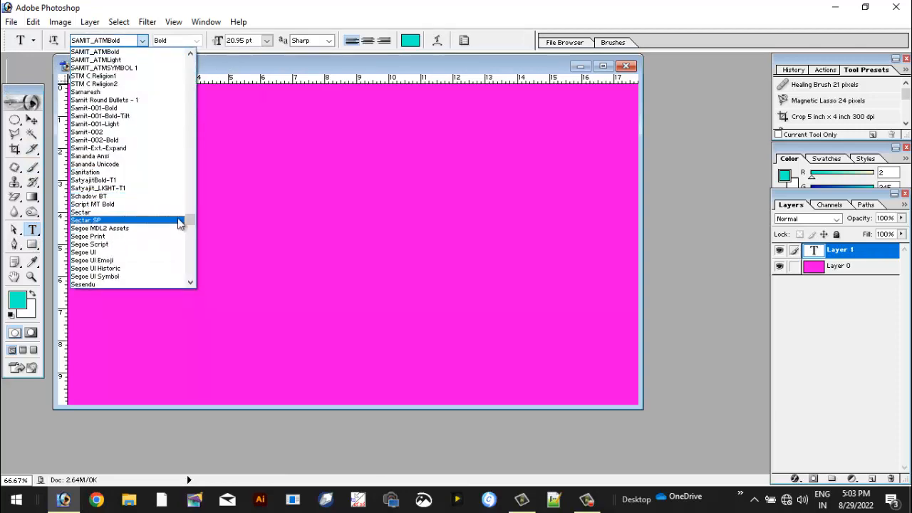
{"action": "left_click_drag", "start_coordinate": [190, 221], "coordinate": [202, 117]}
{"action": "left_click", "coordinate": [203, 107]}
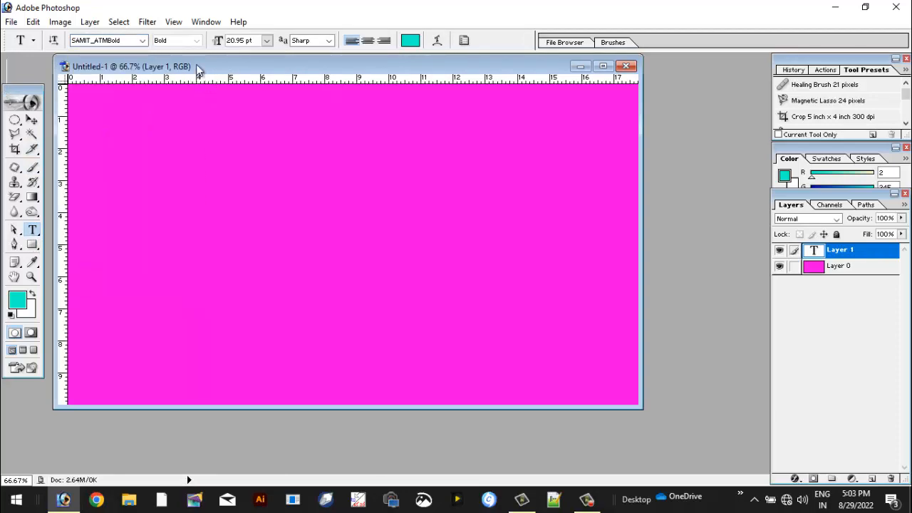
{"action": "left_click", "coordinate": [143, 41]}
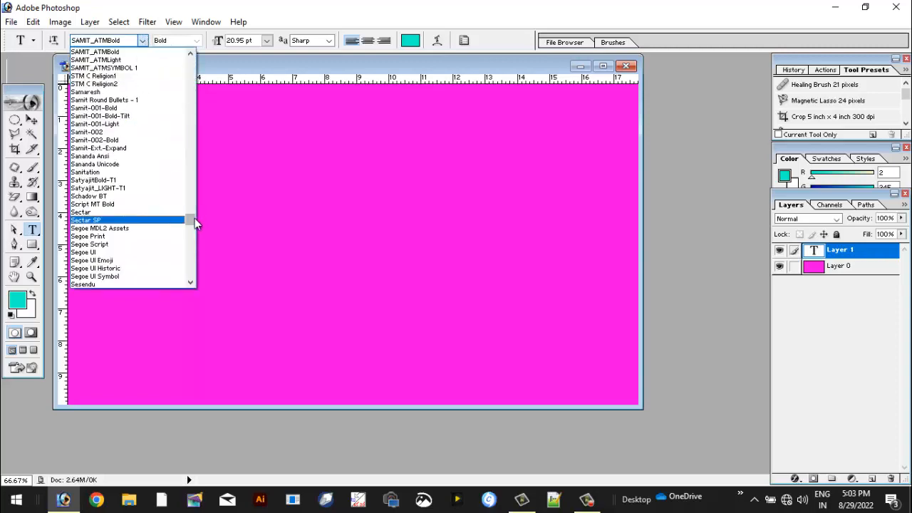
{"action": "left_click_drag", "start_coordinate": [195, 222], "coordinate": [193, 94]}
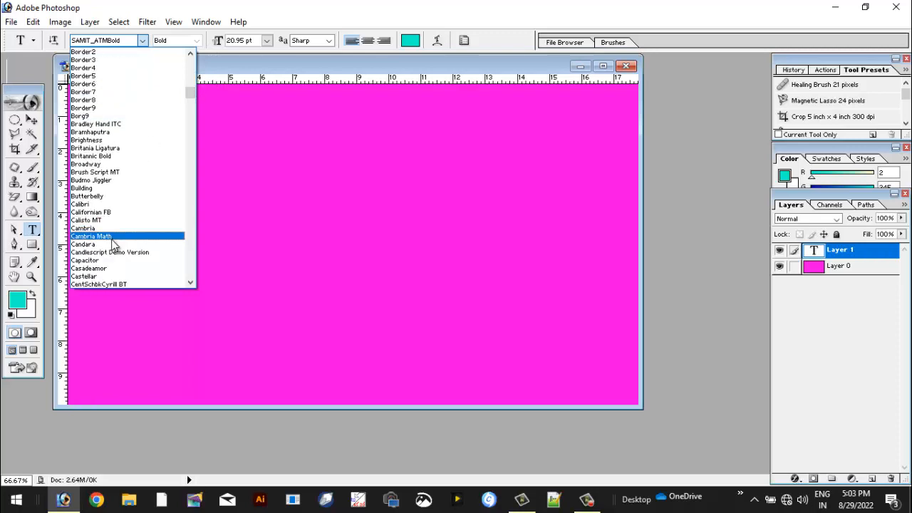
{"action": "left_click", "coordinate": [101, 229]}
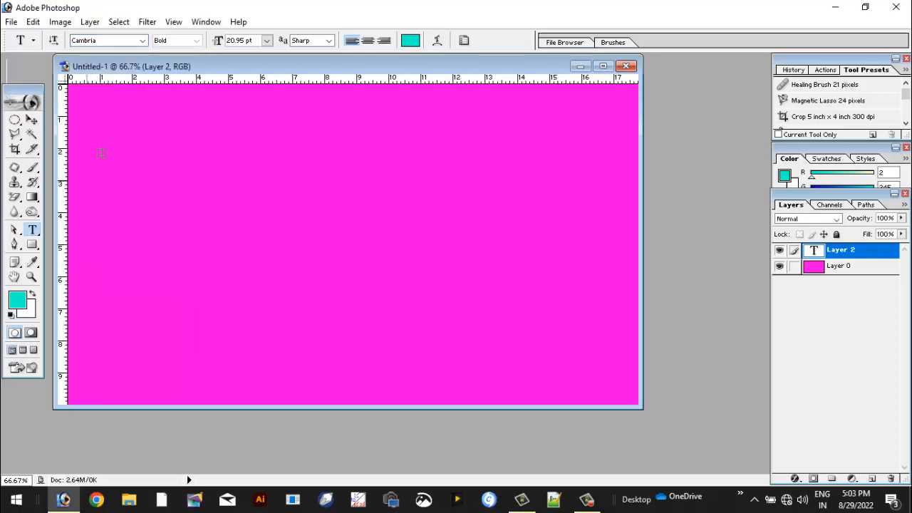
{"action": "left_click", "coordinate": [198, 42]}
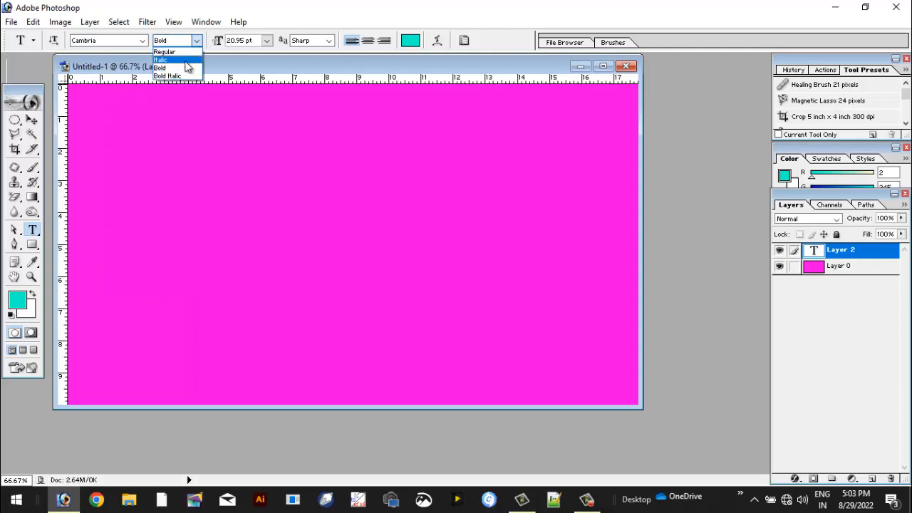
{"action": "left_click", "coordinate": [197, 42]}
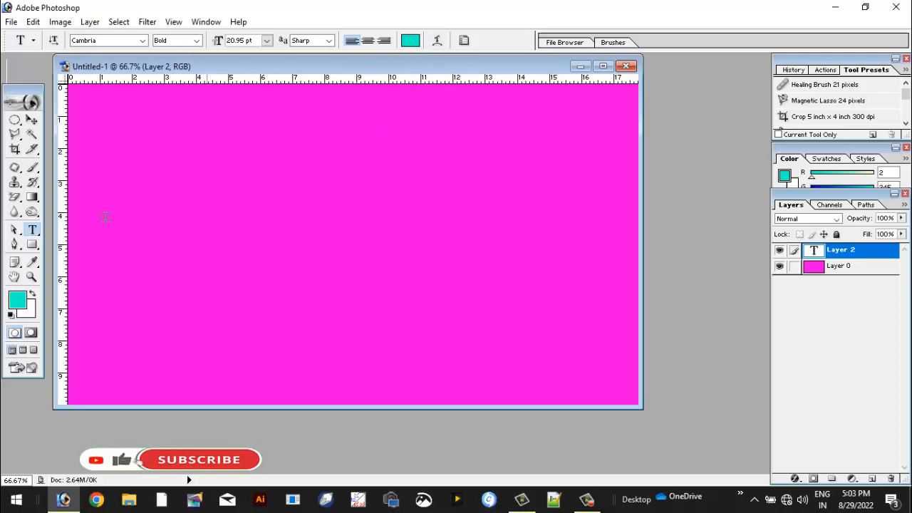
Add the text "PreRa Elearn" at 48 pt in the upper-left part of the canvas
{"action": "left_click", "coordinate": [184, 191]}
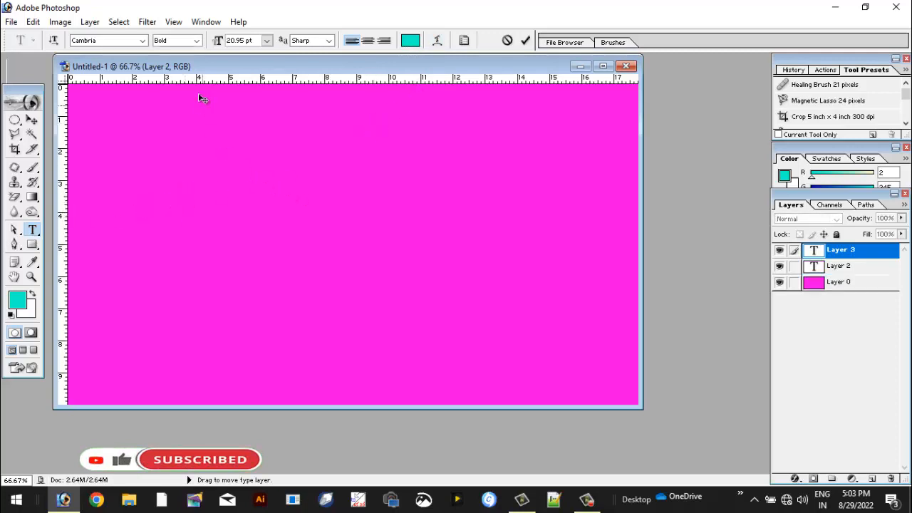
{"action": "left_click", "coordinate": [267, 40]}
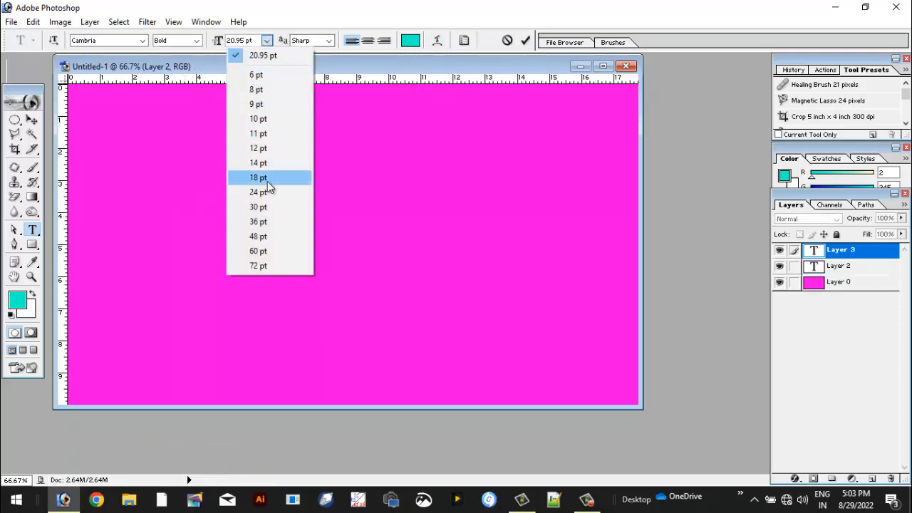
{"action": "left_click", "coordinate": [253, 242]}
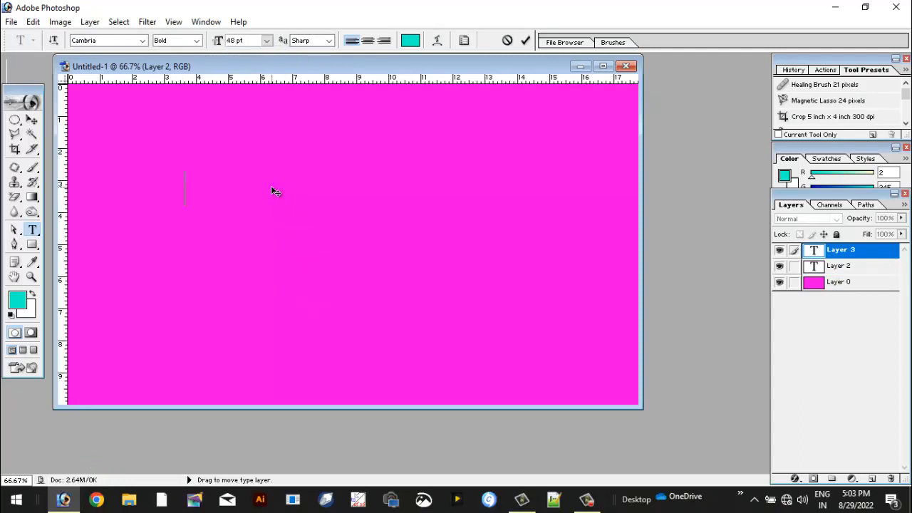
{"action": "type", "text": "PreRa"}
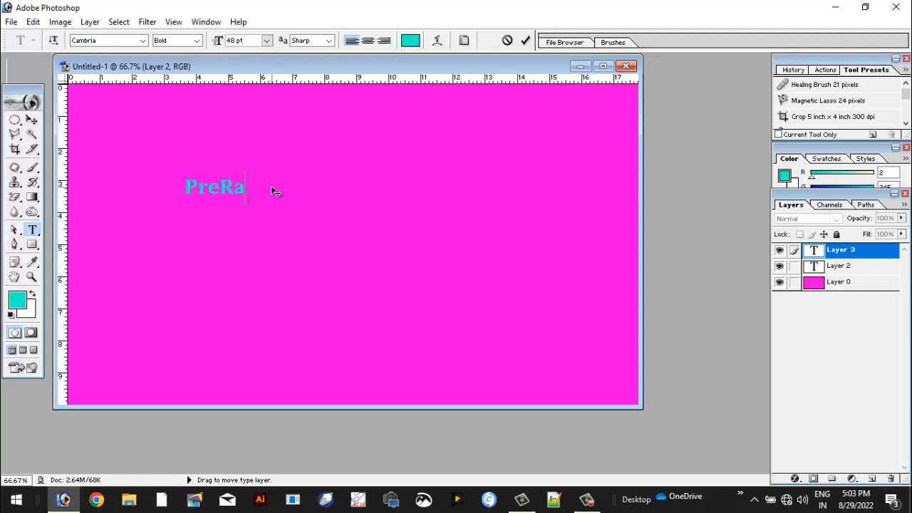
{"action": "type", "text": " Elearn"}
Recolor the whole "PreRa Elearn" text to bright yellow after trying pink and blue shades
{"action": "left_click_drag", "start_coordinate": [315, 187], "coordinate": [182, 187]}
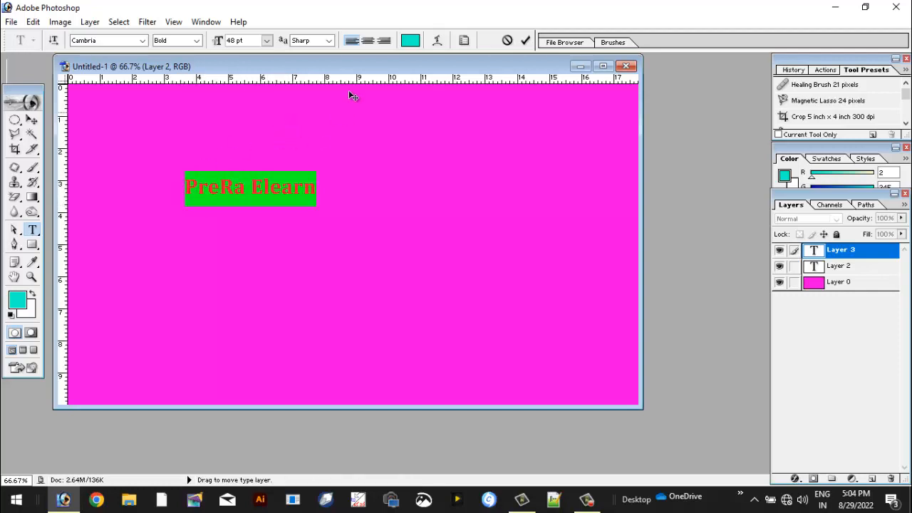
{"action": "left_click", "coordinate": [411, 39]}
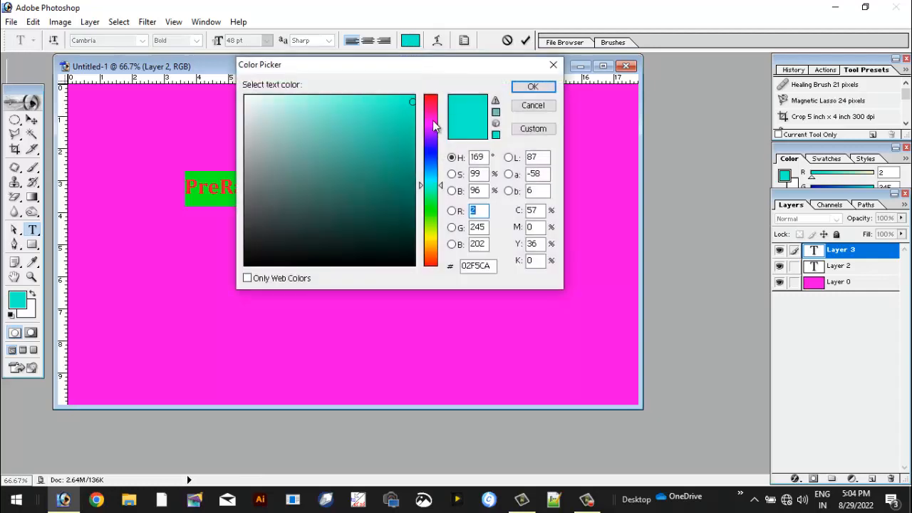
{"action": "left_click", "coordinate": [431, 189]}
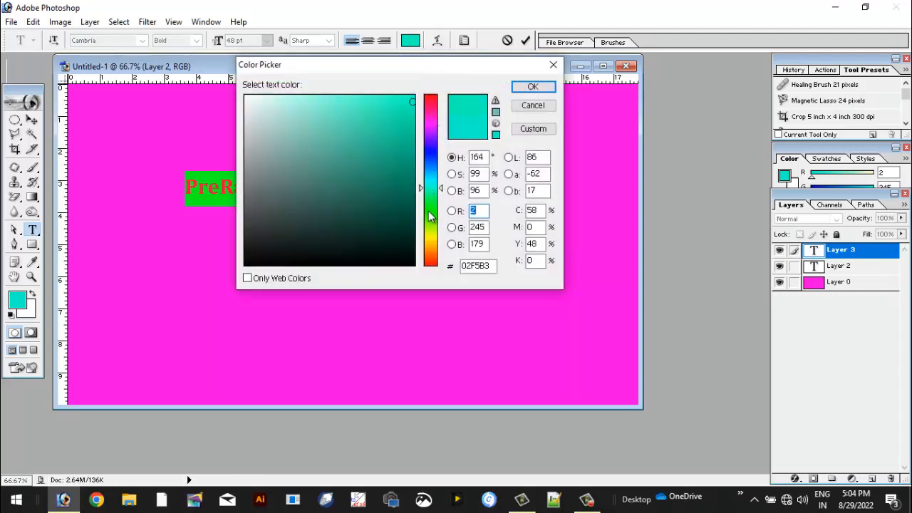
{"action": "mouse_move", "coordinate": [430, 217]}
{"action": "left_mouse_down"}
{"action": "mouse_move", "coordinate": [431, 209]}
{"action": "mouse_move", "coordinate": [431, 255]}
{"action": "mouse_move", "coordinate": [431, 98]}
{"action": "mouse_move", "coordinate": [401, 108]}
{"action": "mouse_move", "coordinate": [345, 176]}
{"action": "mouse_move", "coordinate": [297, 143]}
{"action": "left_mouse_up"}
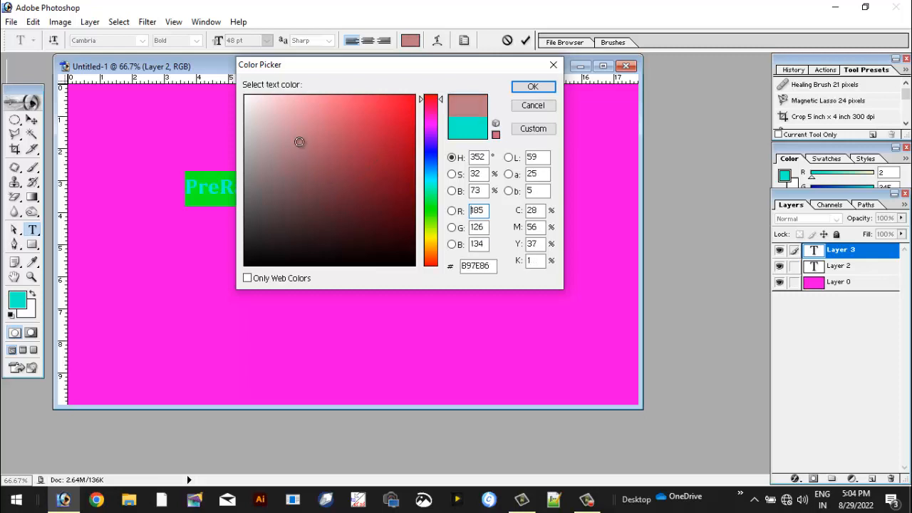
{"action": "left_click", "coordinate": [430, 154]}
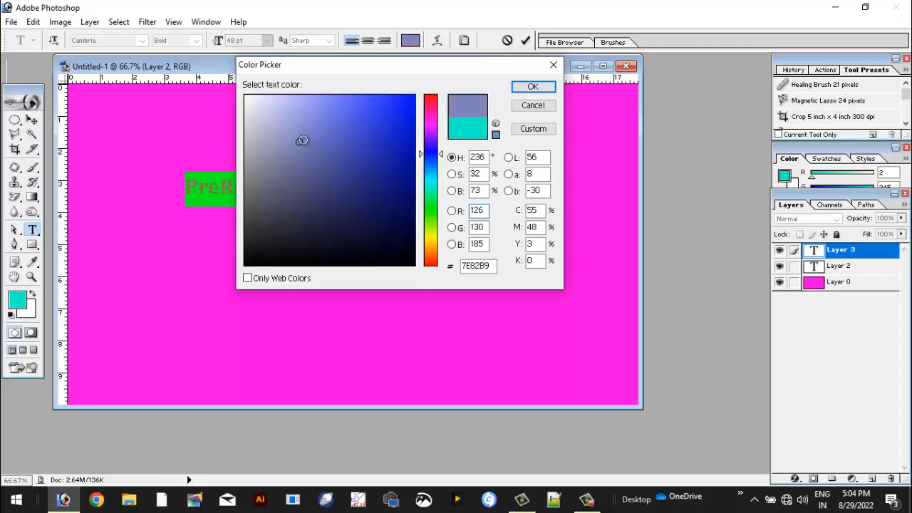
{"action": "mouse_move", "coordinate": [302, 140]}
{"action": "left_mouse_down"}
{"action": "mouse_move", "coordinate": [318, 116]}
{"action": "mouse_move", "coordinate": [355, 171]}
{"action": "mouse_move", "coordinate": [382, 185]}
{"action": "mouse_move", "coordinate": [414, 94]}
{"action": "left_mouse_up"}
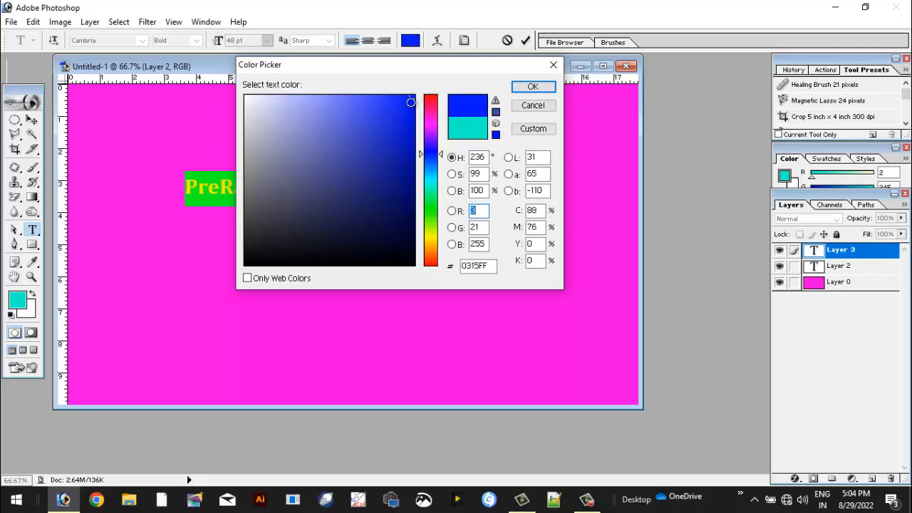
{"action": "left_click", "coordinate": [404, 181]}
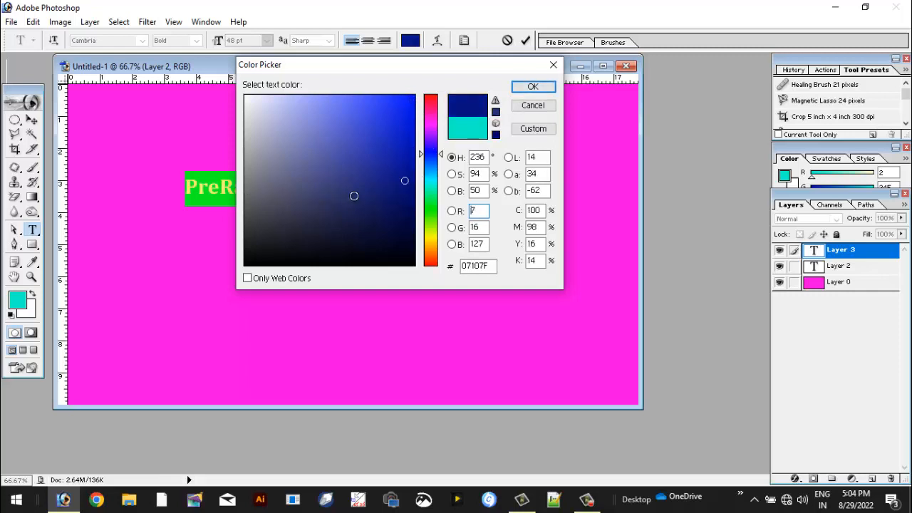
{"action": "left_click", "coordinate": [430, 236]}
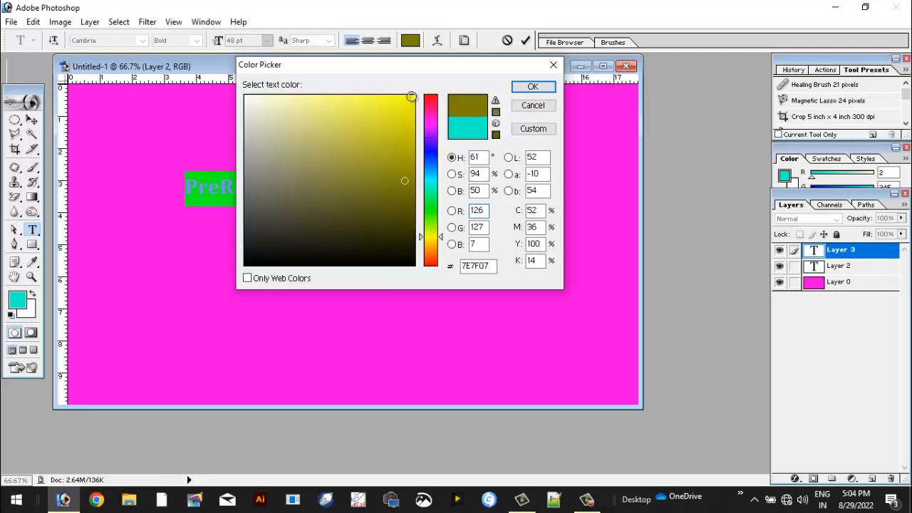
{"action": "left_click", "coordinate": [412, 97]}
{"action": "left_click", "coordinate": [532, 87]}
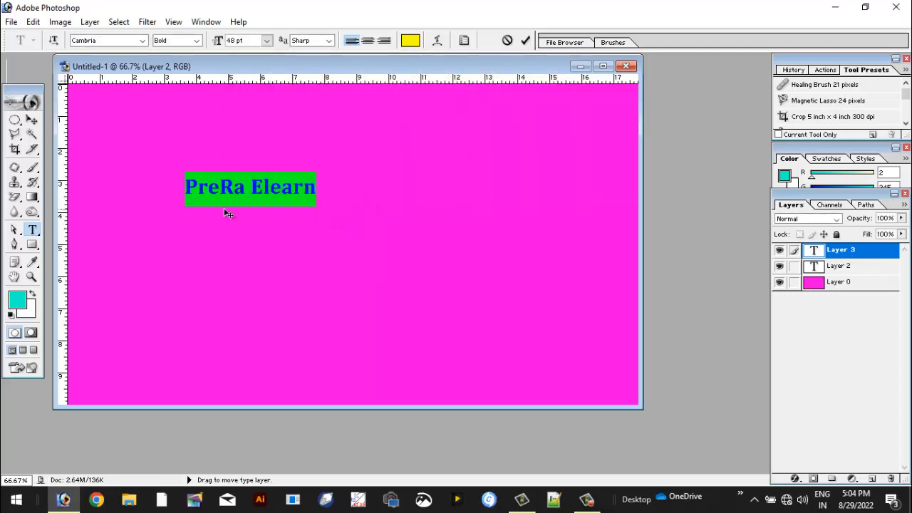
Commit the text with the Move tool, turn off its bounding box, and move it lower on the canvas
{"action": "left_click", "coordinate": [31, 123]}
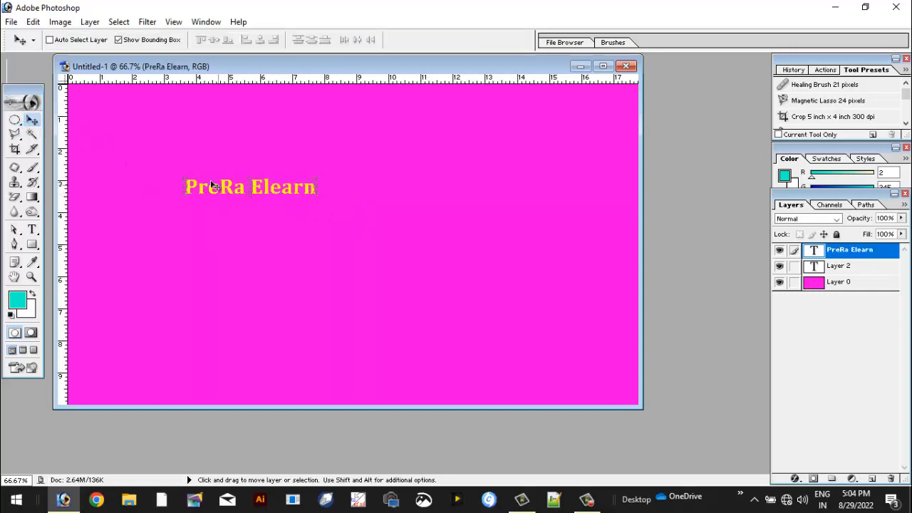
{"action": "left_click", "coordinate": [118, 39]}
{"action": "left_click_drag", "start_coordinate": [208, 191], "coordinate": [221, 287]}
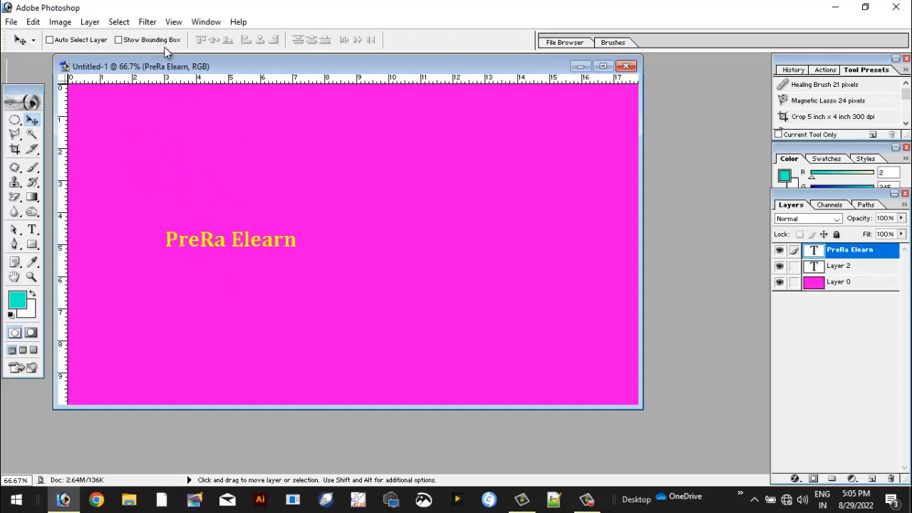
Show the bounding box, scale the text to 214.8% width and 294.1% height, apply it, and shift the text slightly up and right
{"action": "left_click", "coordinate": [118, 40]}
{"action": "left_click_drag", "start_coordinate": [230, 248], "coordinate": [231, 276]}
{"action": "left_click_drag", "start_coordinate": [297, 259], "coordinate": [447, 273]}
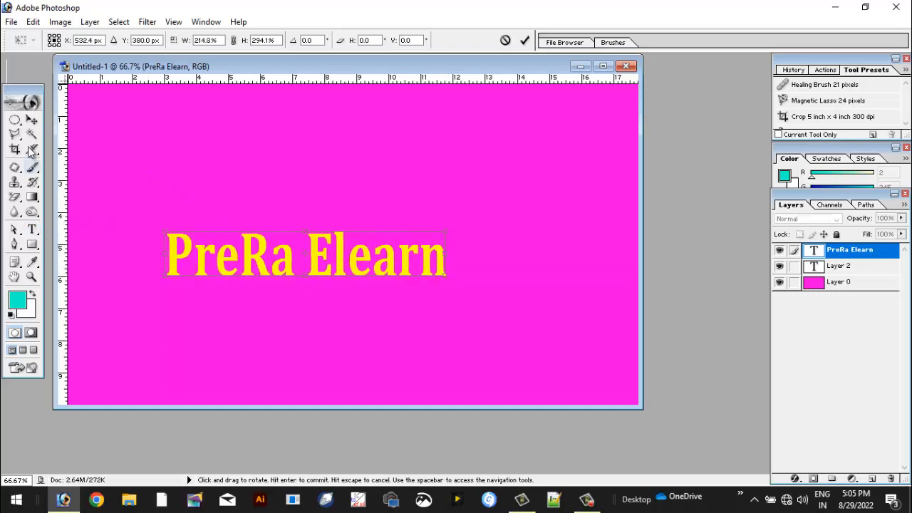
{"action": "left_click", "coordinate": [32, 120]}
{"action": "left_click", "coordinate": [402, 197]}
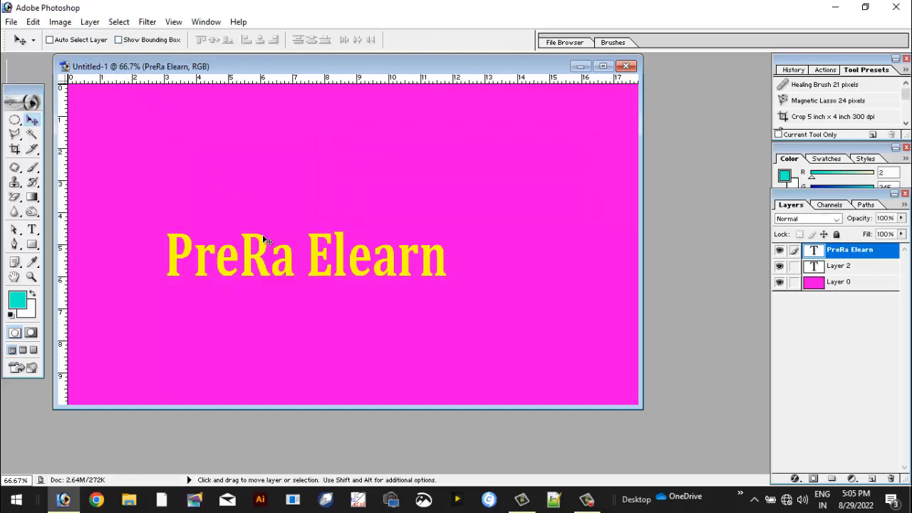
{"action": "left_click_drag", "start_coordinate": [270, 268], "coordinate": [297, 265]}
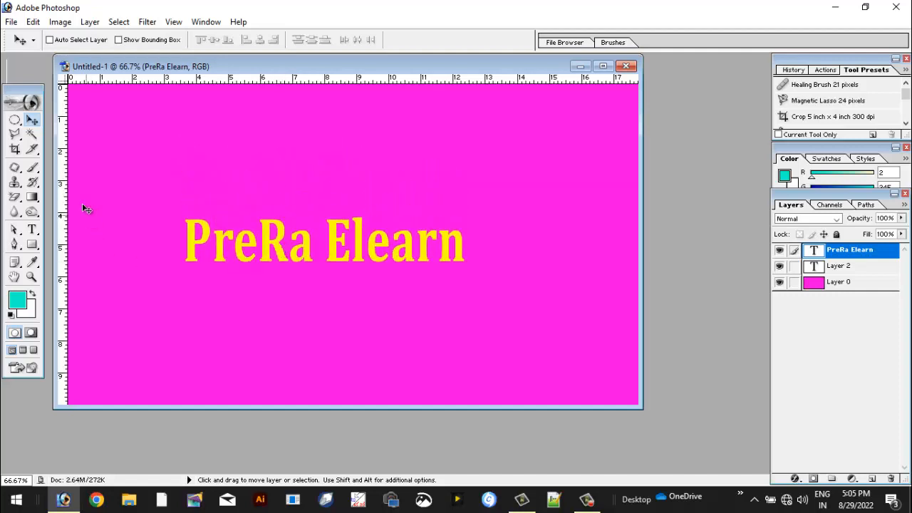
Turn on the bounding box display and compare it with Layer 2 and the PreRa Elearn layer selected
{"action": "left_click", "coordinate": [118, 40]}
{"action": "left_click", "coordinate": [118, 39]}
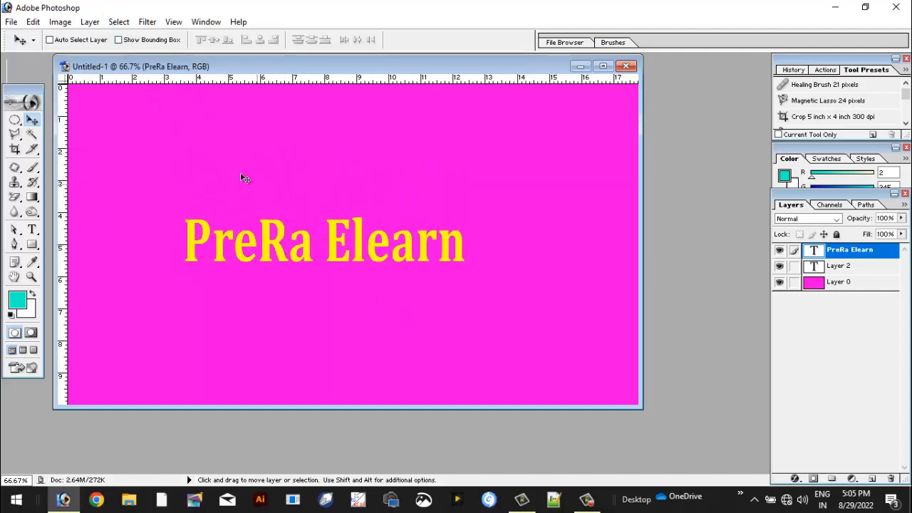
{"action": "left_click", "coordinate": [118, 40]}
{"action": "left_click", "coordinate": [842, 272]}
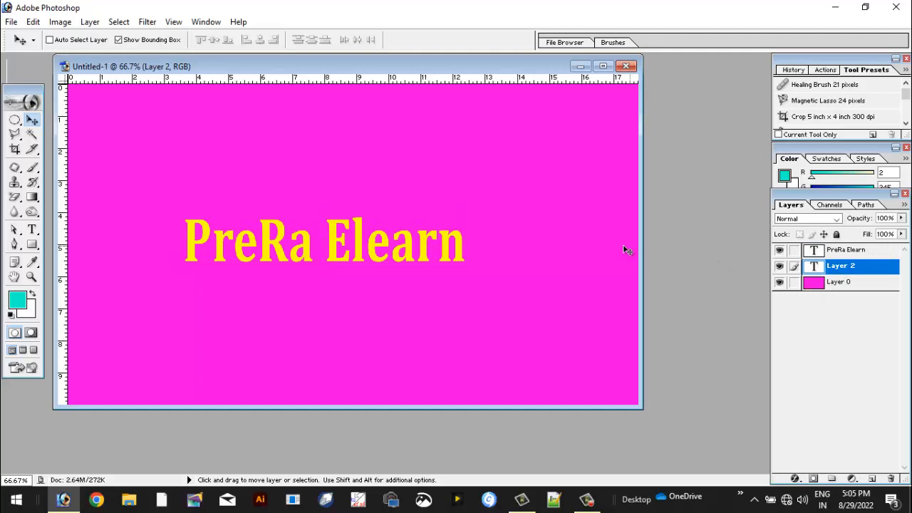
{"action": "left_click", "coordinate": [856, 255]}
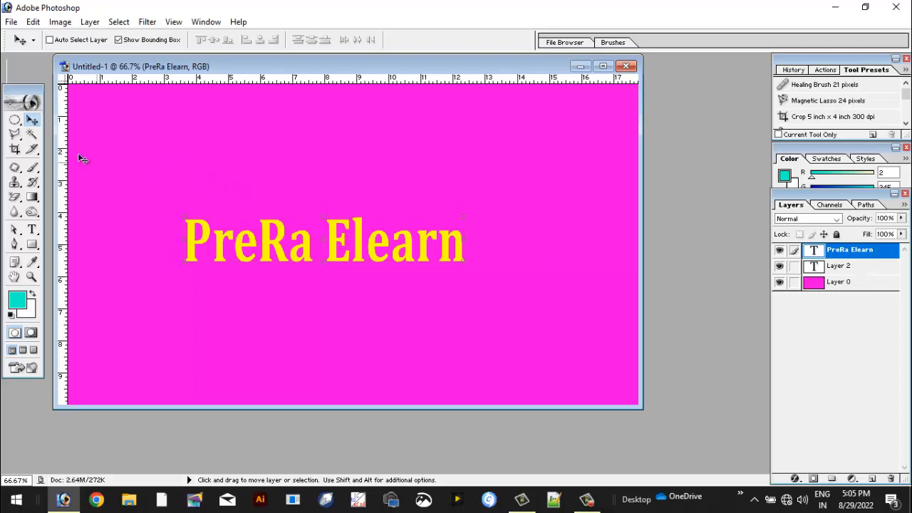
Add a first name as new yellow Cambria Bold text above the PreRa Elearn text and commit it with the Move tool
{"action": "left_click", "coordinate": [33, 229]}
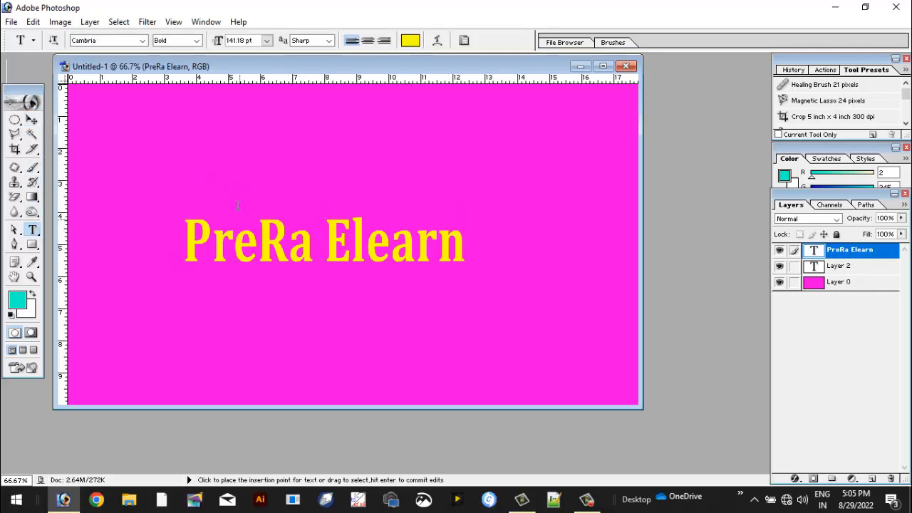
{"action": "left_click", "coordinate": [241, 150]}
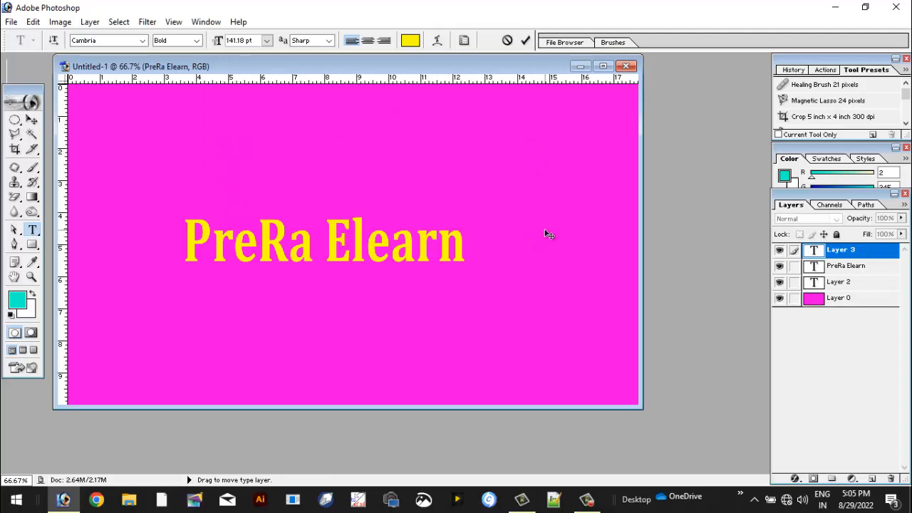
{"action": "type", "text": "R"}
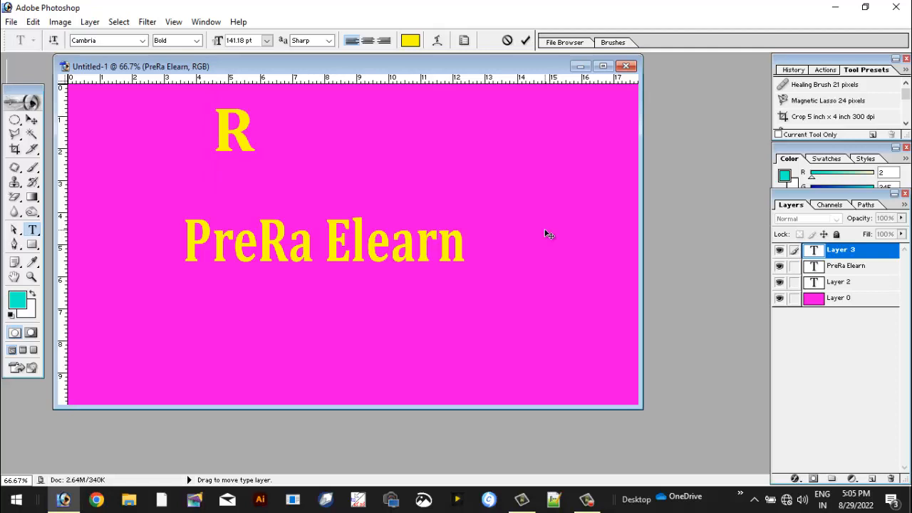
{"action": "type", "text": "a"}
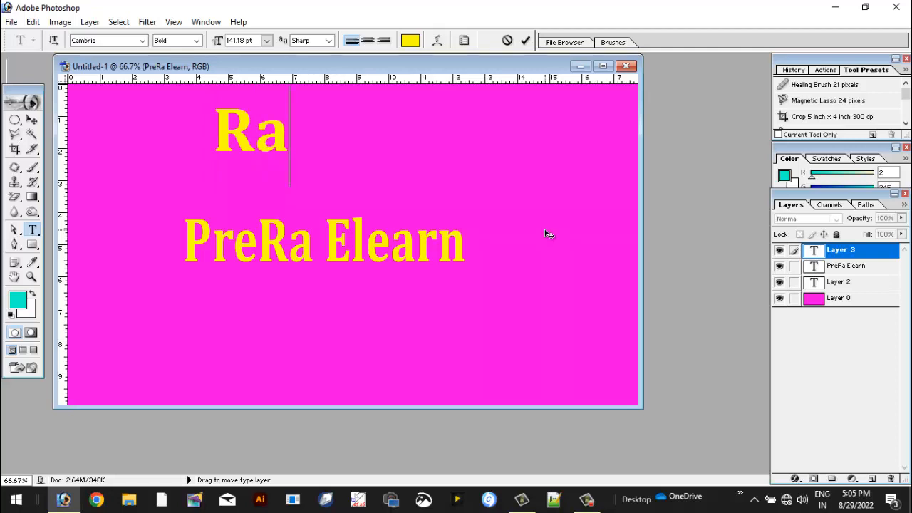
{"action": "type", "text": "kesh"}
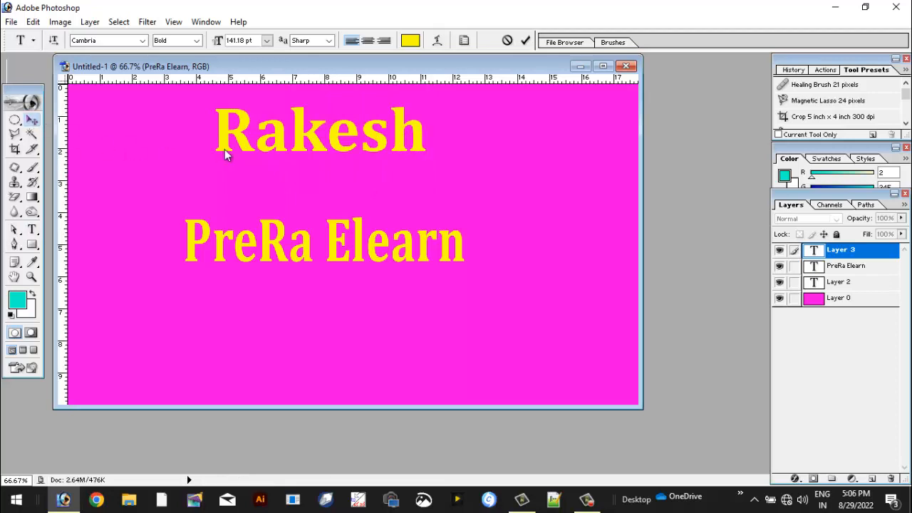
{"action": "left_click", "coordinate": [33, 120]}
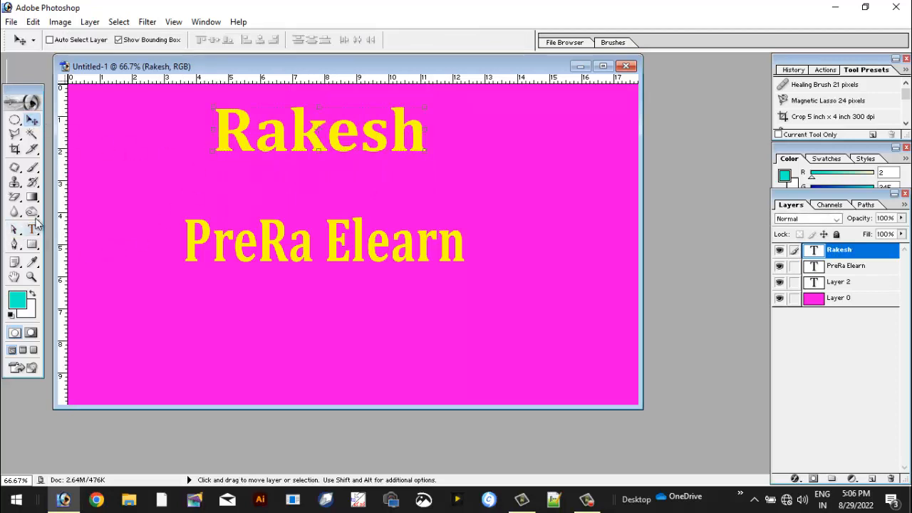
Recolor the whole first-name text to cyan (05FDF4) and commit it with the Move tool
{"action": "left_click", "coordinate": [32, 231]}
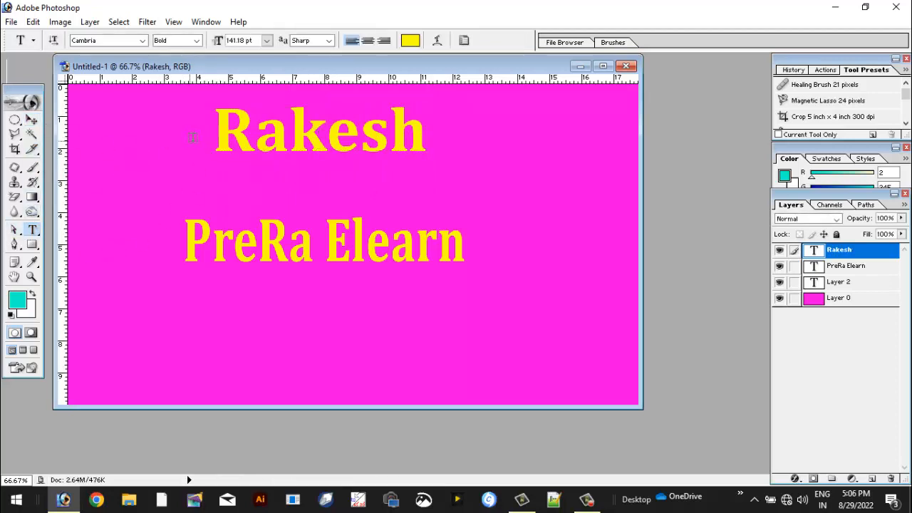
{"action": "left_click_drag", "start_coordinate": [213, 138], "coordinate": [425, 144]}
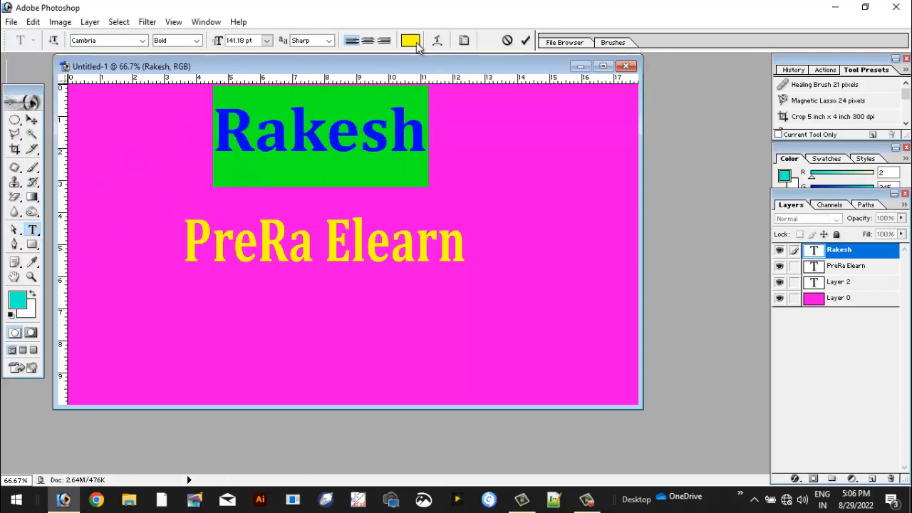
{"action": "left_click", "coordinate": [410, 41]}
{"action": "left_click", "coordinate": [431, 180]}
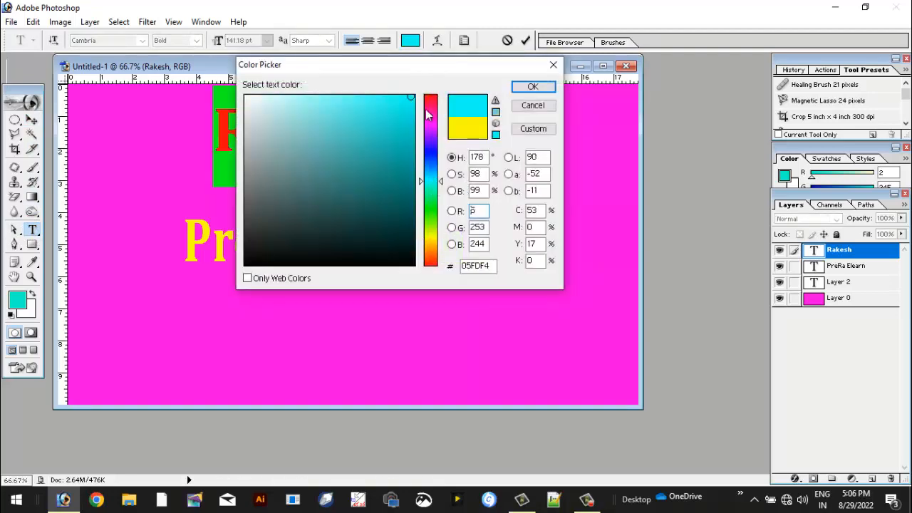
{"action": "left_click", "coordinate": [533, 86]}
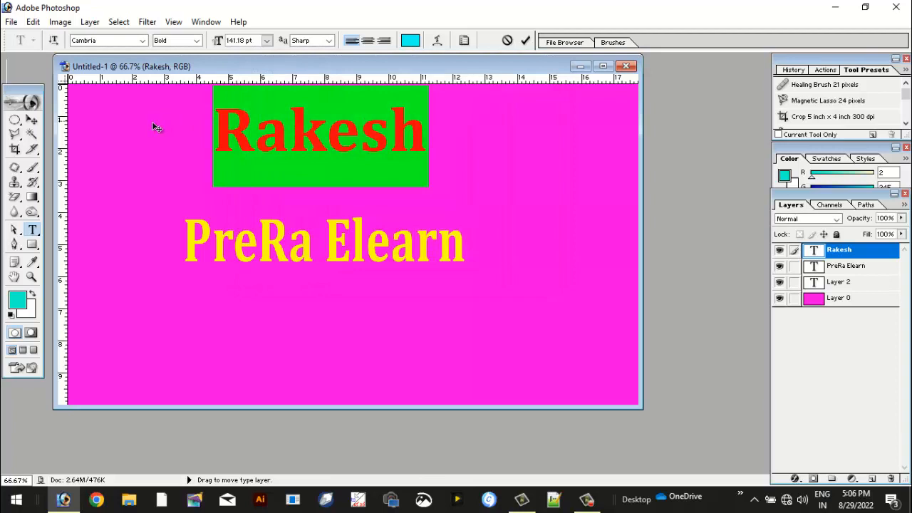
{"action": "left_click", "coordinate": [31, 121]}
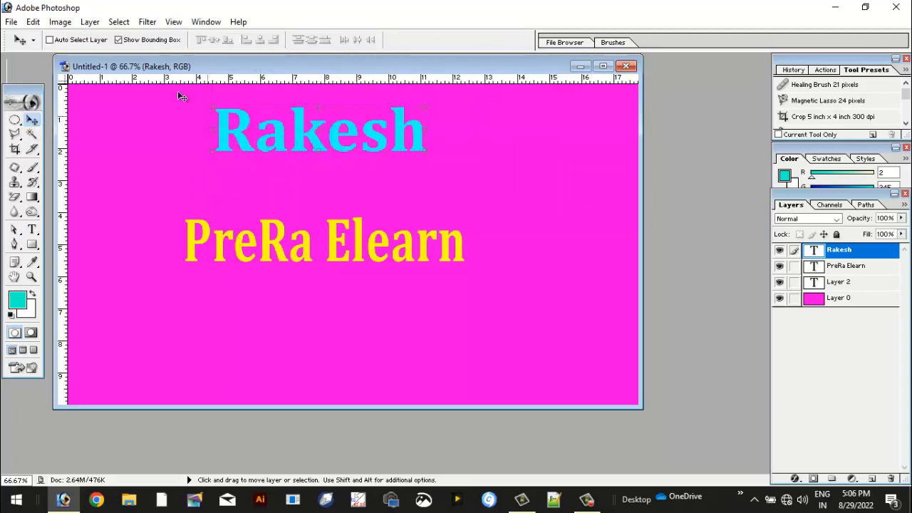
Hide the bounding box and reposition the first-name text near the canvas's upper edge, slightly farther right
{"action": "left_click", "coordinate": [118, 40]}
{"action": "left_click_drag", "start_coordinate": [359, 193], "coordinate": [425, 373]}
{"action": "left_click_drag", "start_coordinate": [404, 254], "coordinate": [368, 90]}
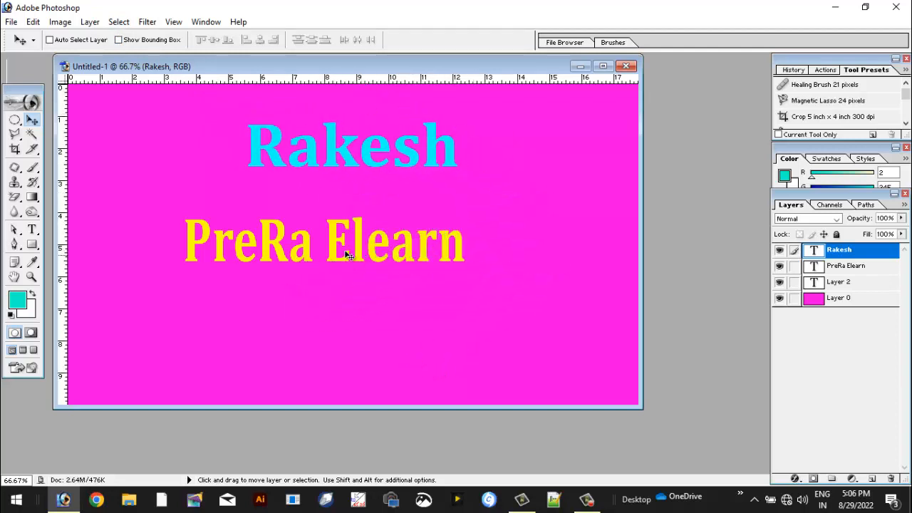
{"action": "left_click_drag", "start_coordinate": [341, 255], "coordinate": [271, 288]}
{"action": "left_click_drag", "start_coordinate": [264, 246], "coordinate": [334, 206]}
{"action": "left_click_drag", "start_coordinate": [356, 241], "coordinate": [359, 219]}
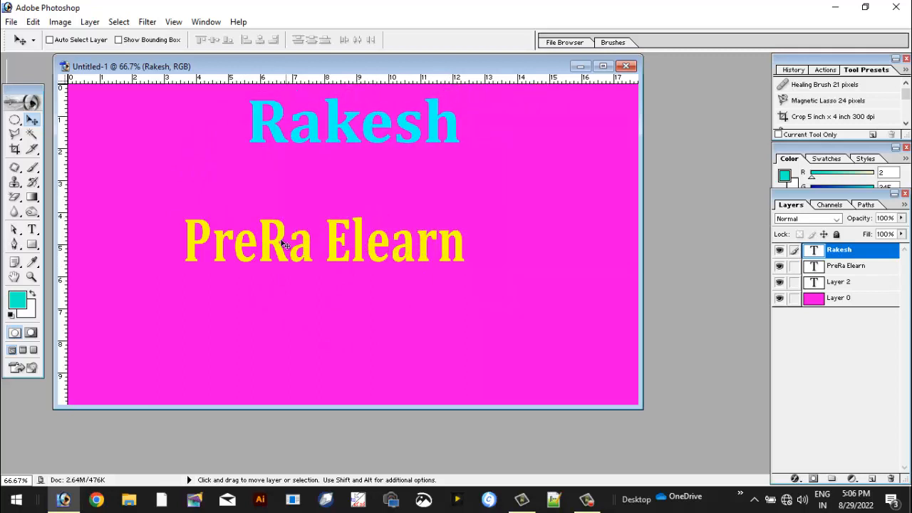
Move the PreRa Elearn text slightly up and right, and move the first-name text down so that it overlaps it
{"action": "left_click", "coordinate": [852, 267]}
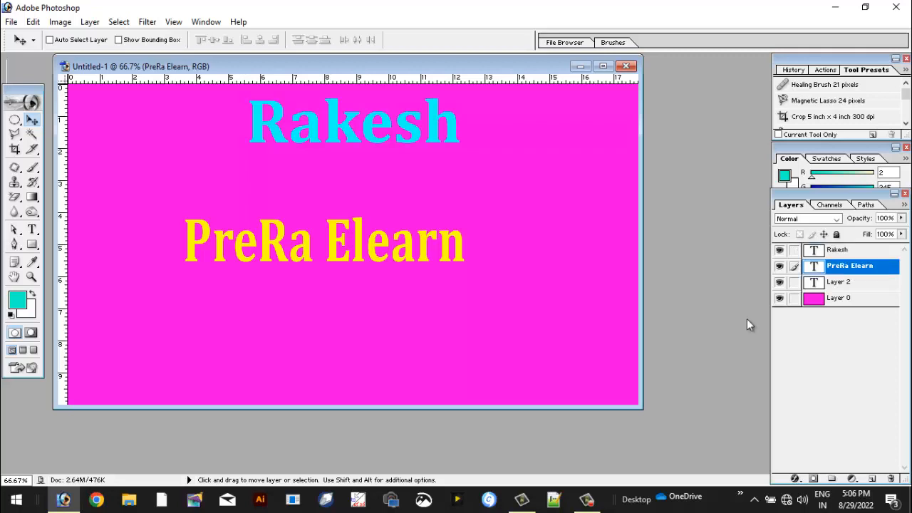
{"action": "left_click_drag", "start_coordinate": [295, 328], "coordinate": [291, 298]}
{"action": "left_click", "coordinate": [837, 251]}
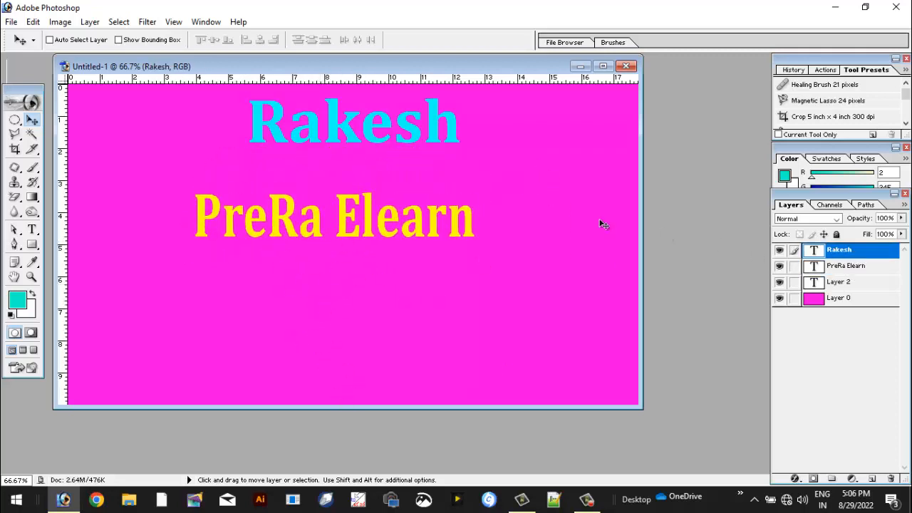
{"action": "left_click_drag", "start_coordinate": [556, 213], "coordinate": [548, 306]}
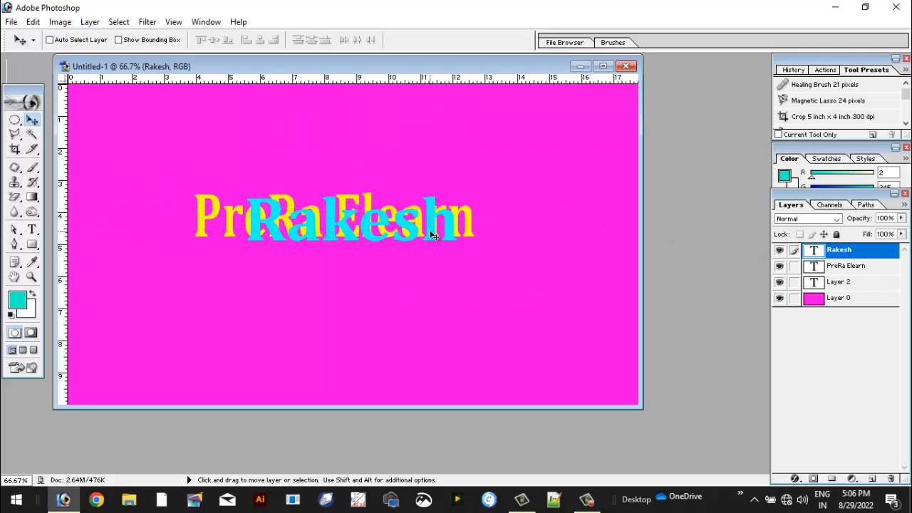
Bring the PreRa Elearn layer above the first-name layer and return it to its place beneath that layer
{"action": "left_click", "coordinate": [854, 271]}
{"action": "left_click_drag", "start_coordinate": [853, 273], "coordinate": [851, 250]}
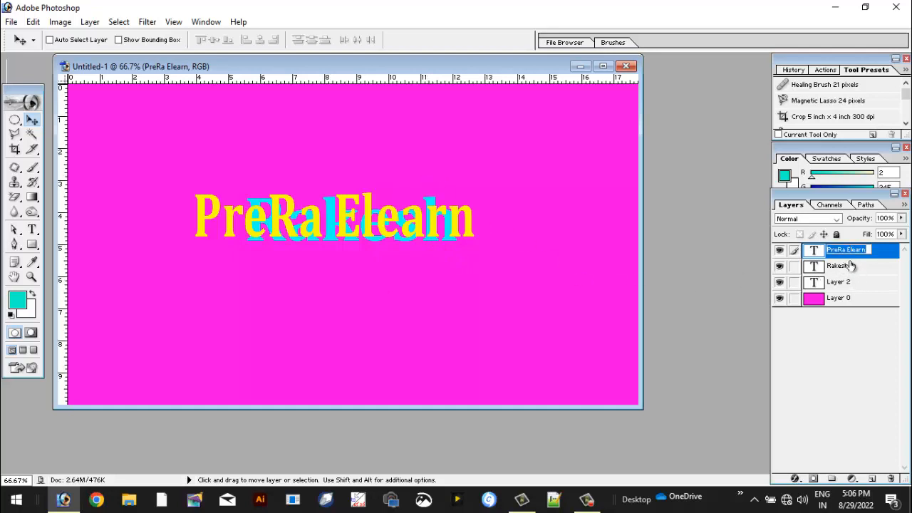
{"action": "left_click_drag", "start_coordinate": [872, 252], "coordinate": [872, 281]}
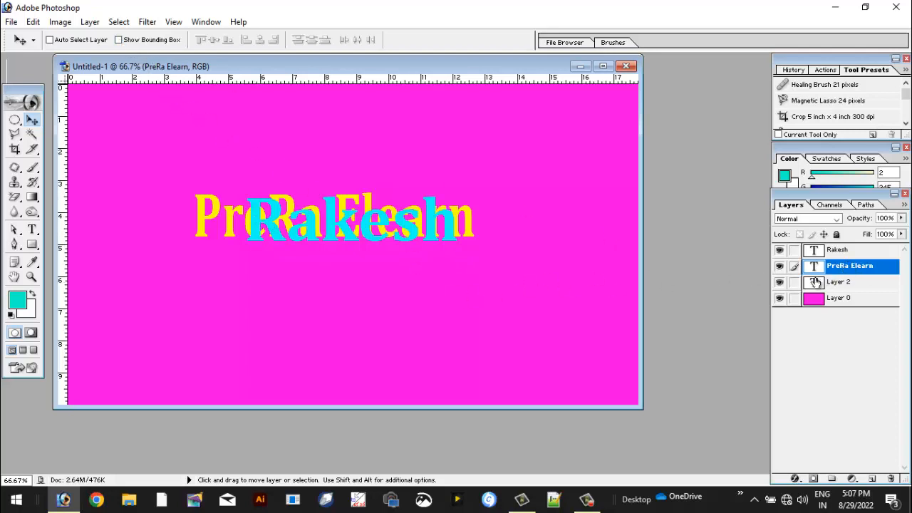
Move the PreRa Elearn text above the cyan first-name text, and shift the first-name text slightly down and left
{"action": "left_click_drag", "start_coordinate": [453, 225], "coordinate": [499, 212]}
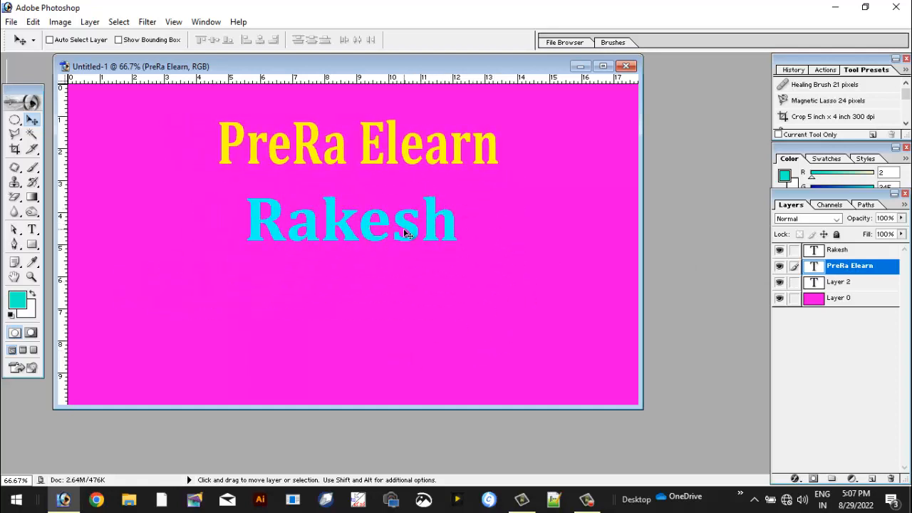
{"action": "mouse_move", "coordinate": [406, 234]}
{"action": "left_mouse_down"}
{"action": "mouse_move", "coordinate": [375, 255]}
{"action": "mouse_move", "coordinate": [407, 237]}
{"action": "left_mouse_up"}
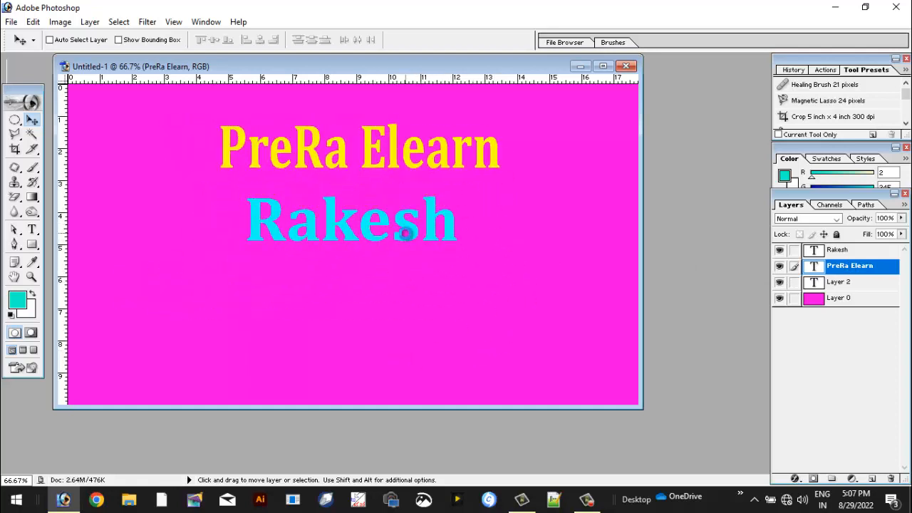
{"action": "left_click", "coordinate": [844, 251]}
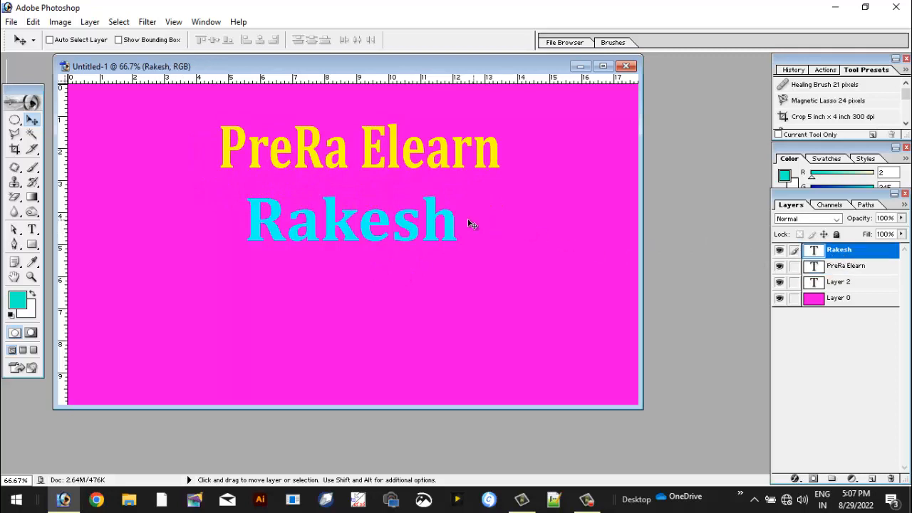
{"action": "left_click_drag", "start_coordinate": [472, 225], "coordinate": [486, 259]}
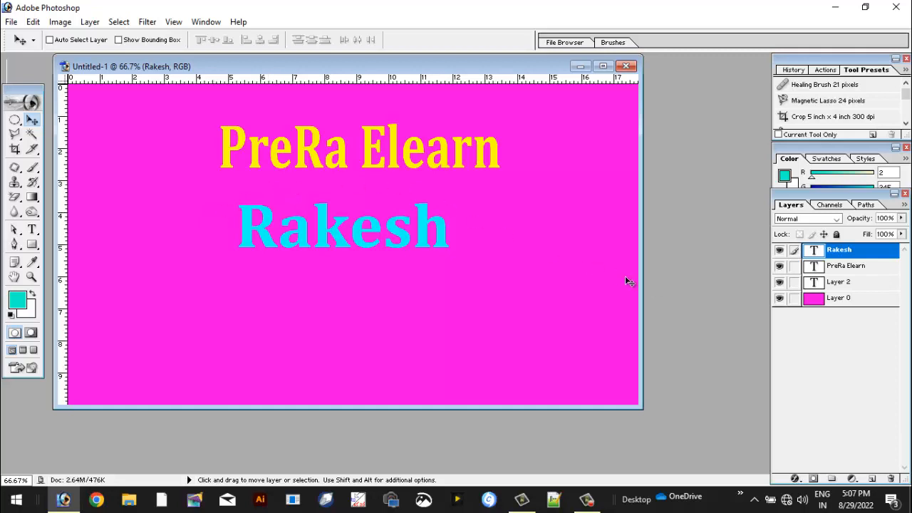
{"action": "double_click", "coordinate": [859, 268]}
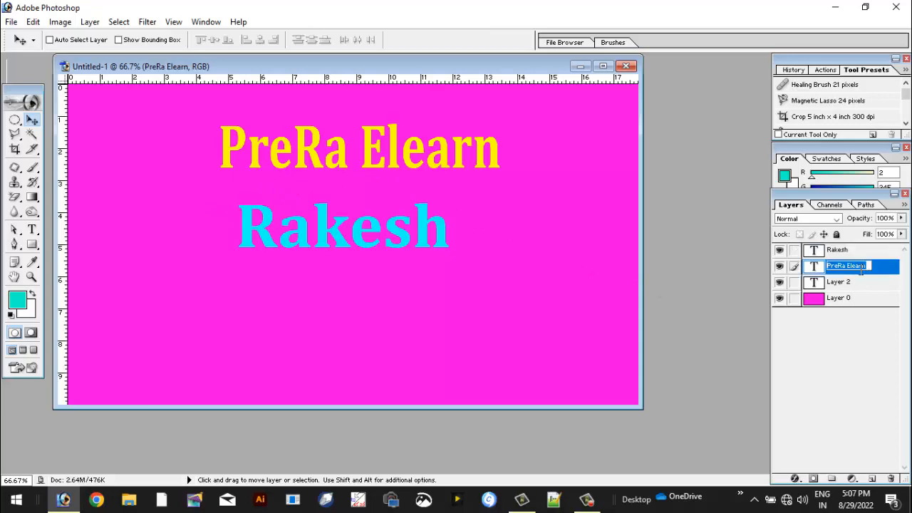
{"action": "key", "text": "Return"}
{"action": "double_click", "coordinate": [875, 258]}
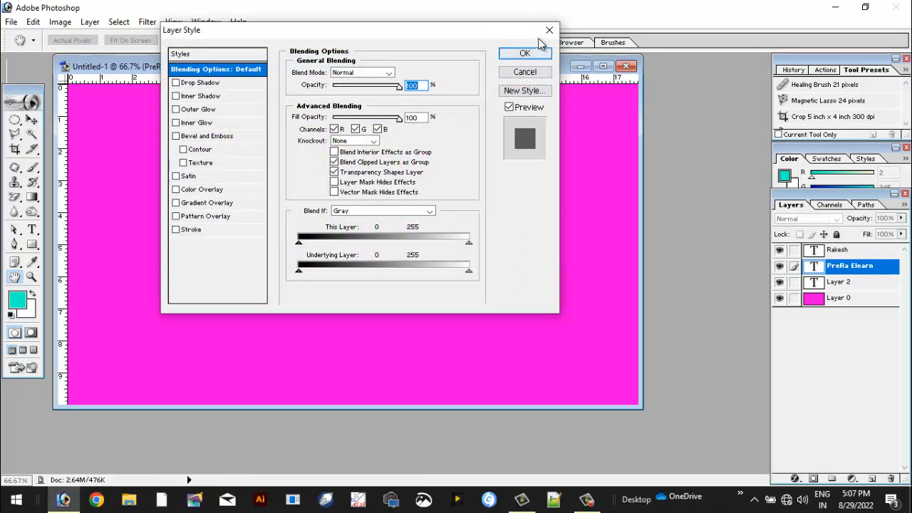
{"action": "left_click", "coordinate": [548, 31]}
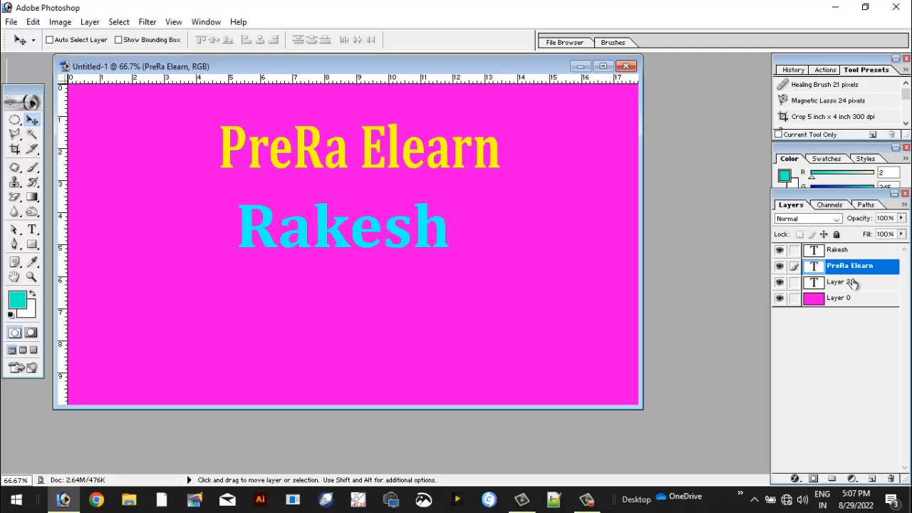
Show the bounding box around the PreRa Elearn text and look through the available layer styles
{"action": "left_click", "coordinate": [118, 40]}
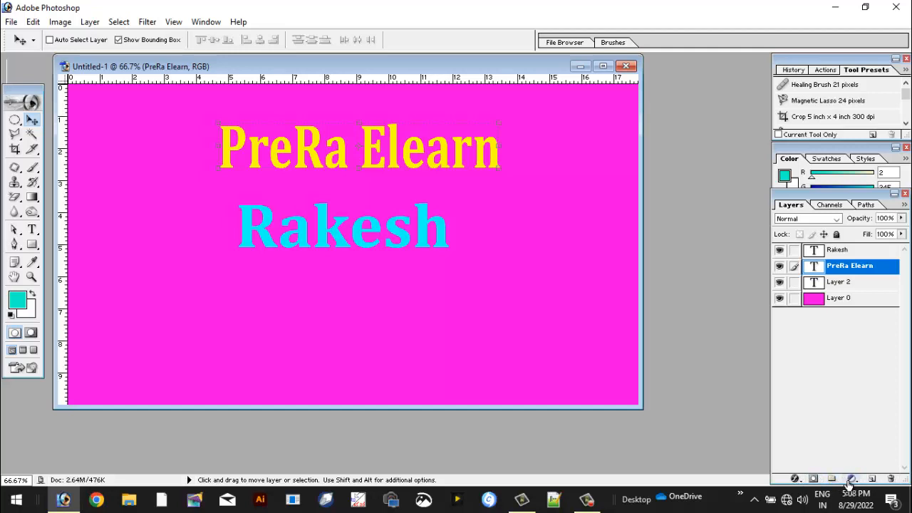
{"action": "left_click", "coordinate": [796, 479]}
{"action": "left_click", "coordinate": [723, 353]}
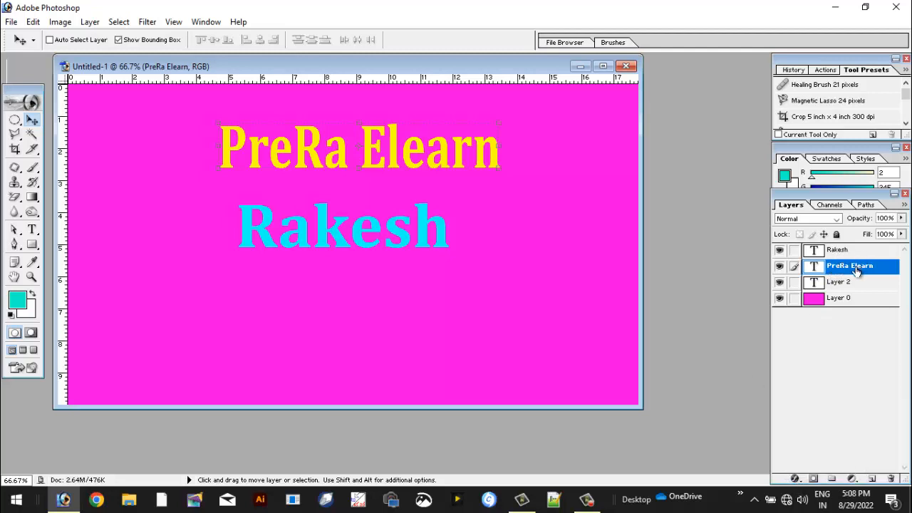
{"action": "left_click", "coordinate": [796, 481]}
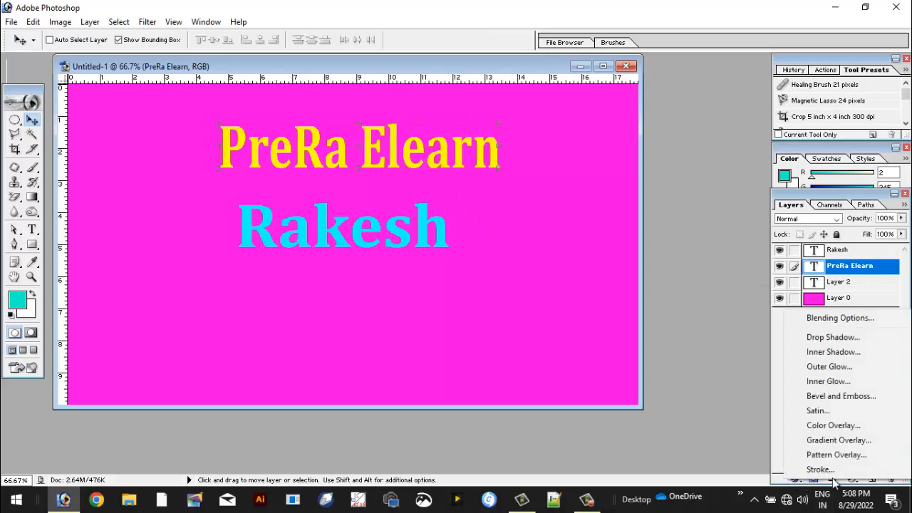
{"action": "left_click", "coordinate": [826, 470]}
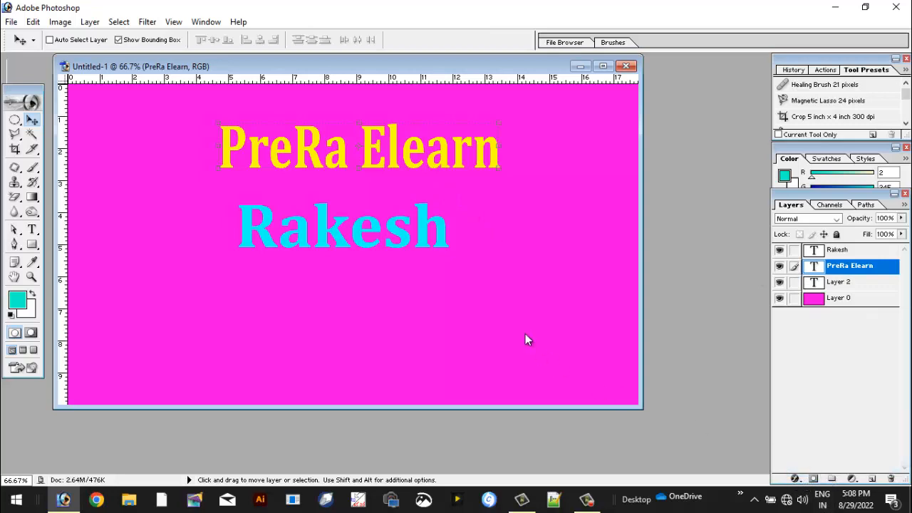
{"action": "key", "text": "h"}
{"action": "left_click_drag", "start_coordinate": [385, 51], "coordinate": [713, 52]}
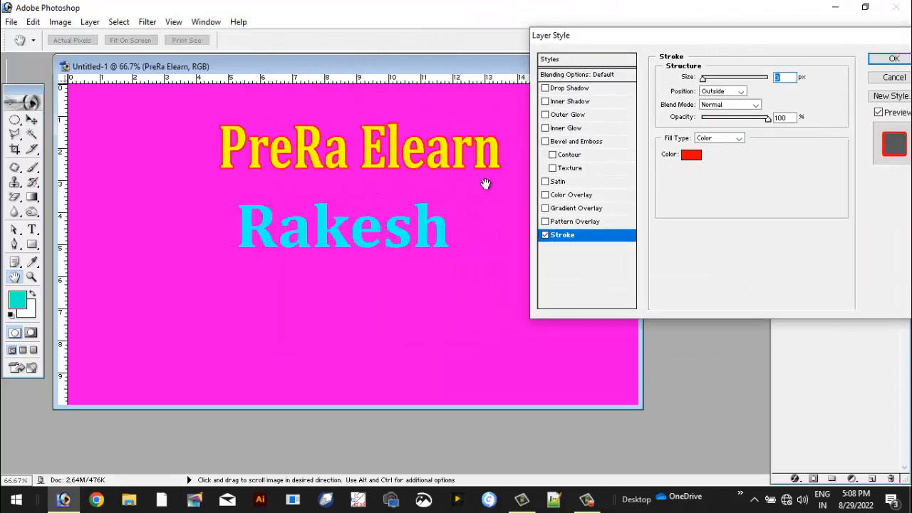
{"action": "left_click_drag", "start_coordinate": [661, 34], "coordinate": [611, 63]}
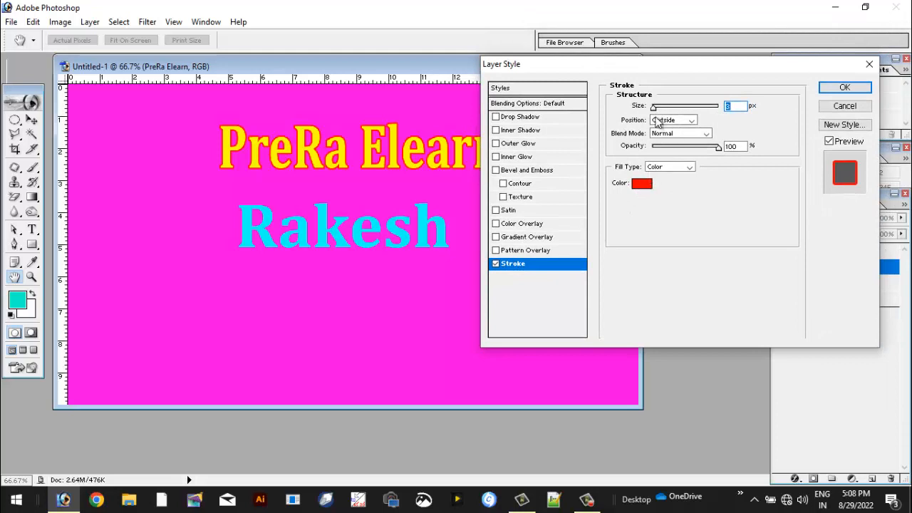
{"action": "left_click", "coordinate": [868, 67]}
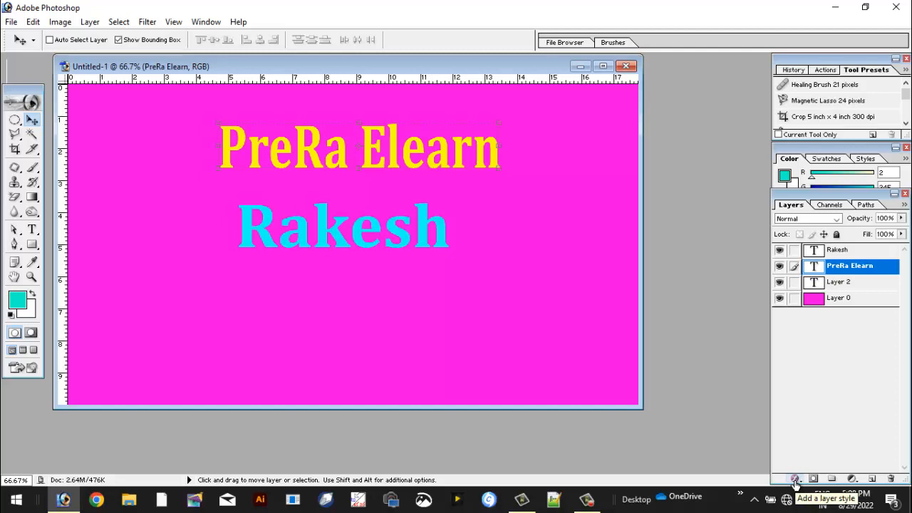
Add a Stroke layer style to the PreRa Elearn text with a size of 24 px and green color 18FF00
{"action": "left_click", "coordinate": [795, 481]}
{"action": "left_click", "coordinate": [800, 471]}
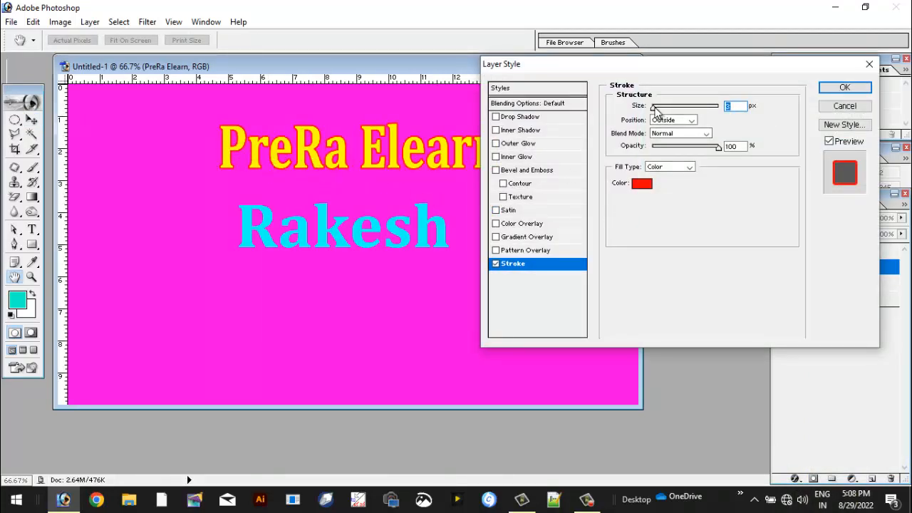
{"action": "left_click_drag", "start_coordinate": [655, 107], "coordinate": [662, 111]}
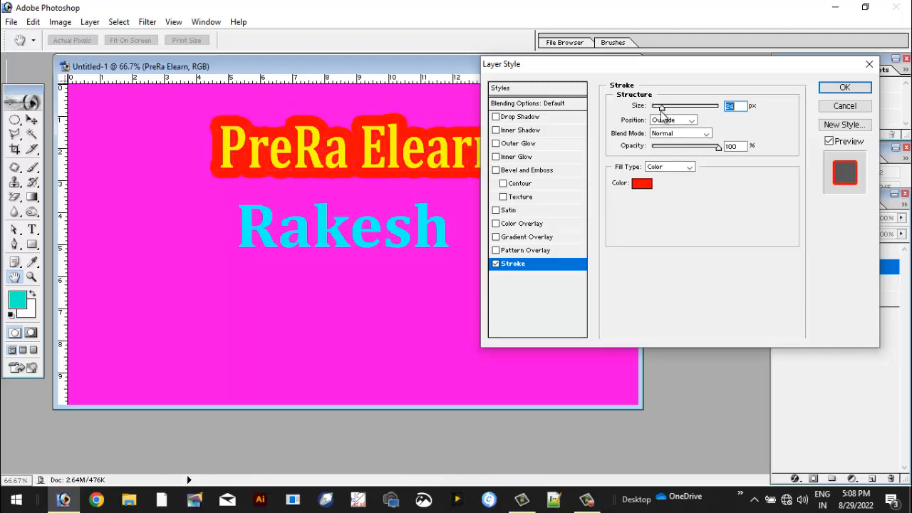
{"action": "left_click", "coordinate": [641, 183]}
{"action": "left_click", "coordinate": [432, 213]}
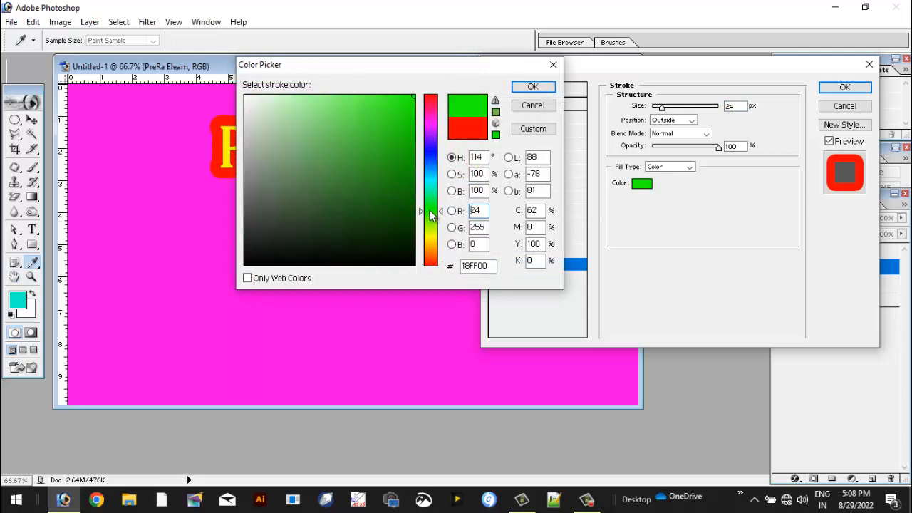
{"action": "left_click", "coordinate": [531, 87]}
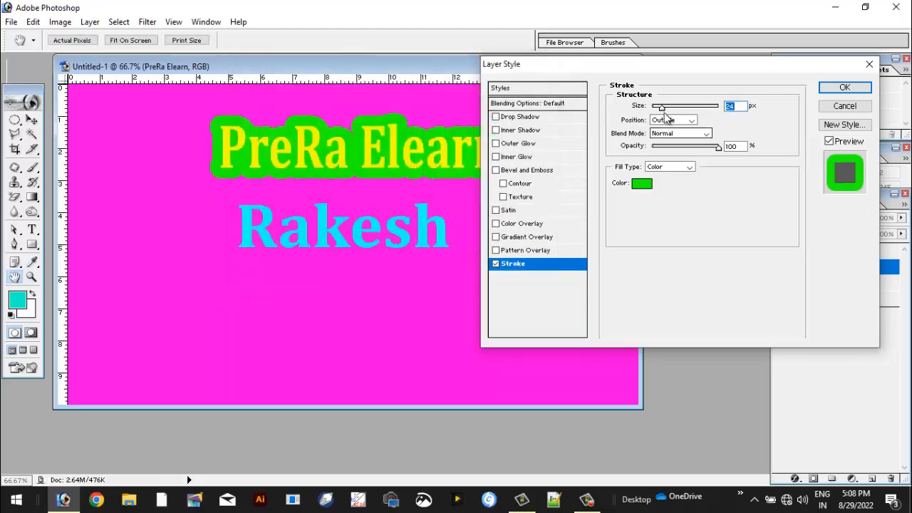
Enlarge the stroke to 43 px, try the Inside position, and return the position to Outside
{"action": "mouse_move", "coordinate": [663, 108]}
{"action": "left_mouse_down"}
{"action": "mouse_move", "coordinate": [676, 108]}
{"action": "mouse_move", "coordinate": [667, 108]}
{"action": "left_mouse_up"}
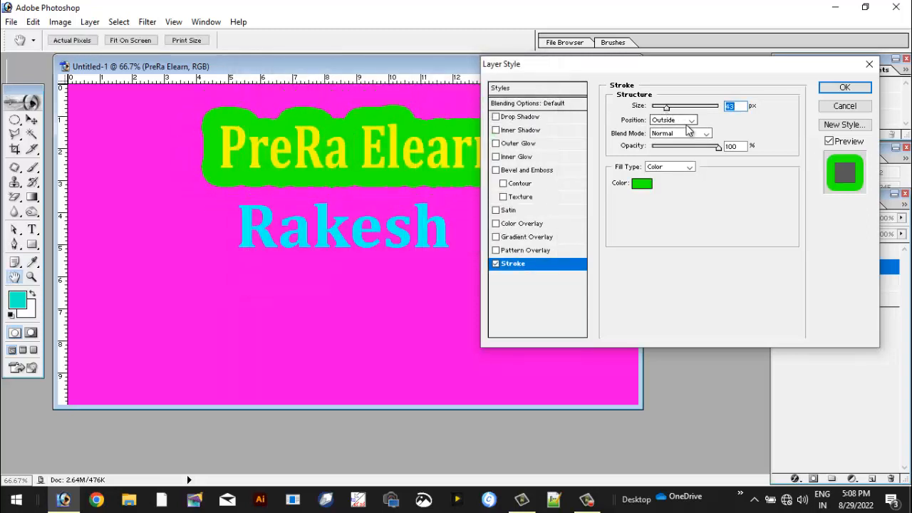
{"action": "left_click", "coordinate": [690, 119]}
{"action": "left_click", "coordinate": [685, 136]}
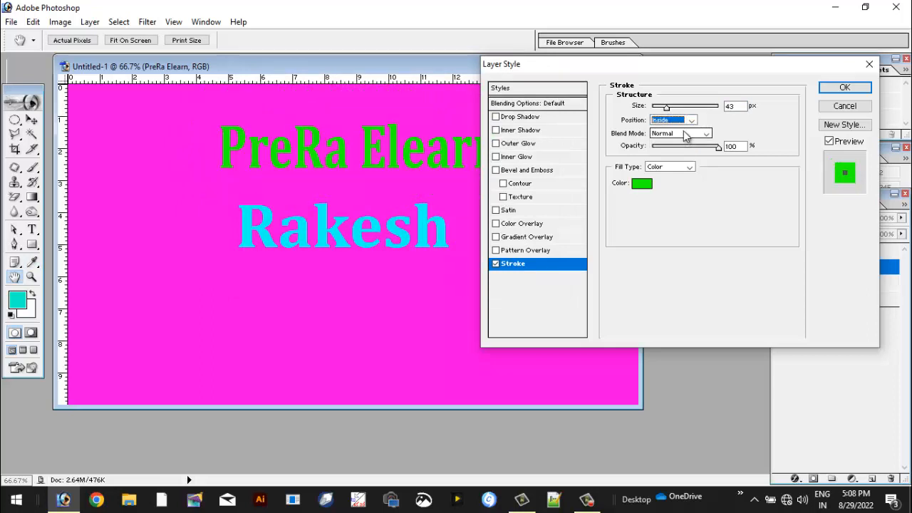
{"action": "left_click", "coordinate": [689, 120]}
{"action": "left_click", "coordinate": [686, 128]}
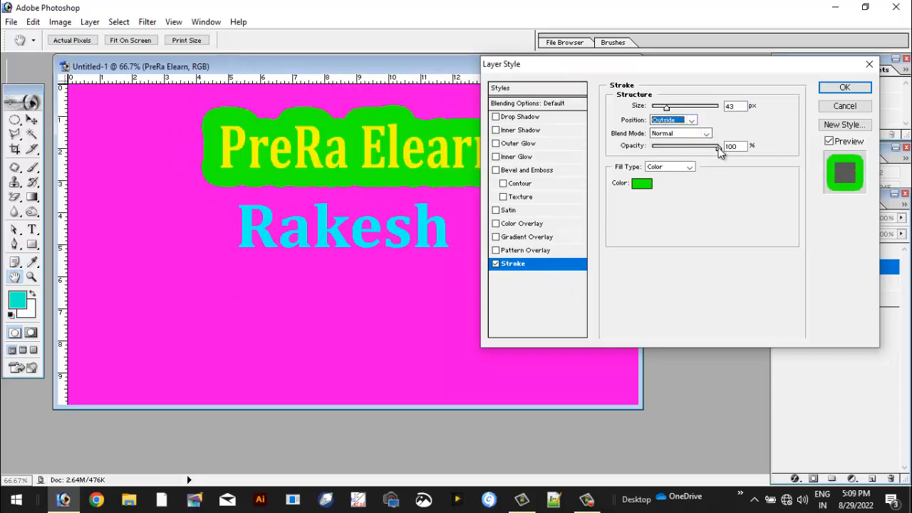
Set the stroke to 91% opacity, 4 px size and red color FF0048, and apply the style
{"action": "mouse_move", "coordinate": [718, 150]}
{"action": "left_mouse_down"}
{"action": "mouse_move", "coordinate": [656, 149]}
{"action": "mouse_move", "coordinate": [714, 149]}
{"action": "left_mouse_up"}
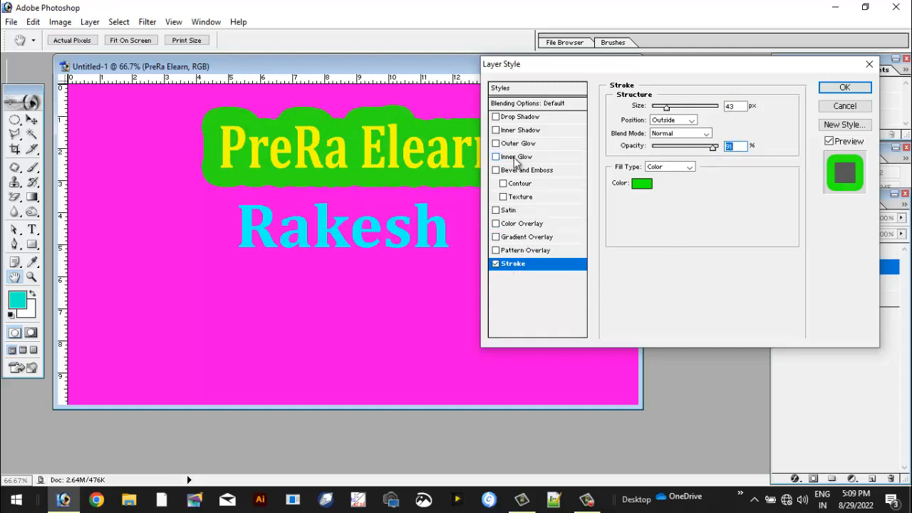
{"action": "left_click_drag", "start_coordinate": [667, 108], "coordinate": [654, 109]}
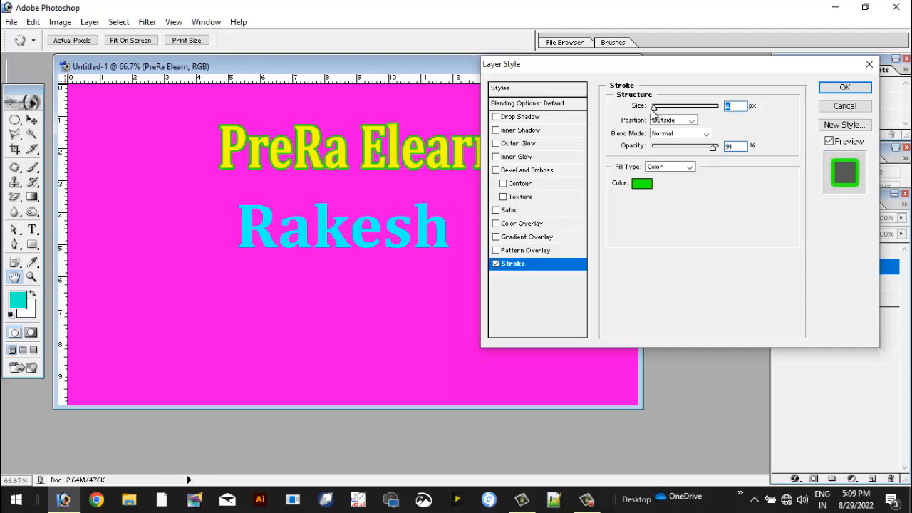
{"action": "left_click", "coordinate": [639, 188]}
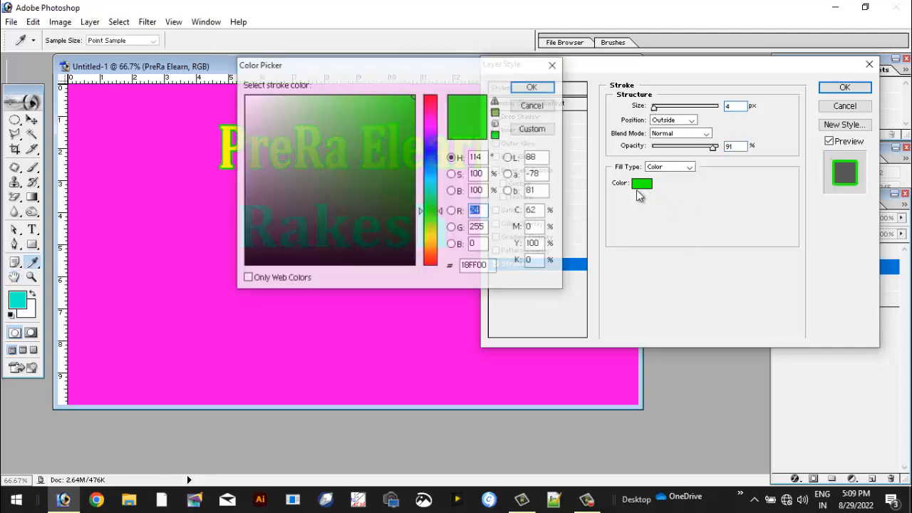
{"action": "left_click", "coordinate": [430, 103]}
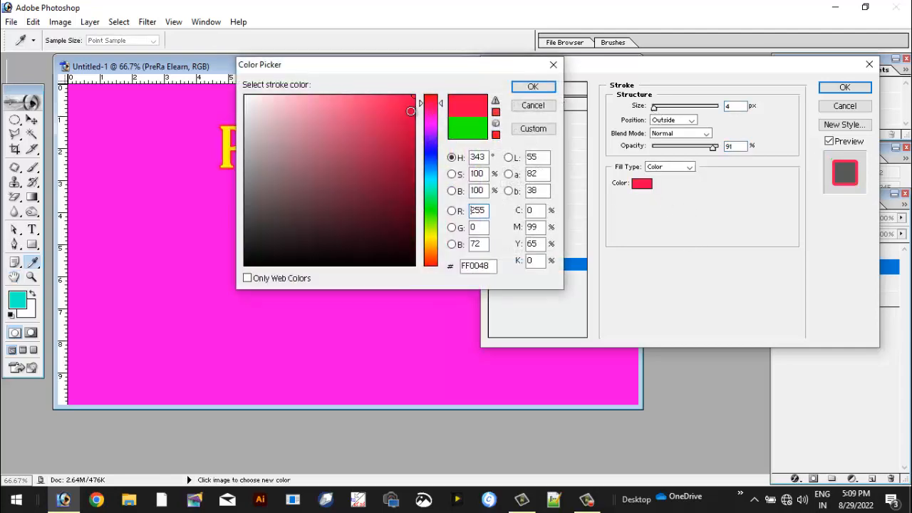
{"action": "left_click", "coordinate": [533, 87]}
{"action": "left_click", "coordinate": [842, 88]}
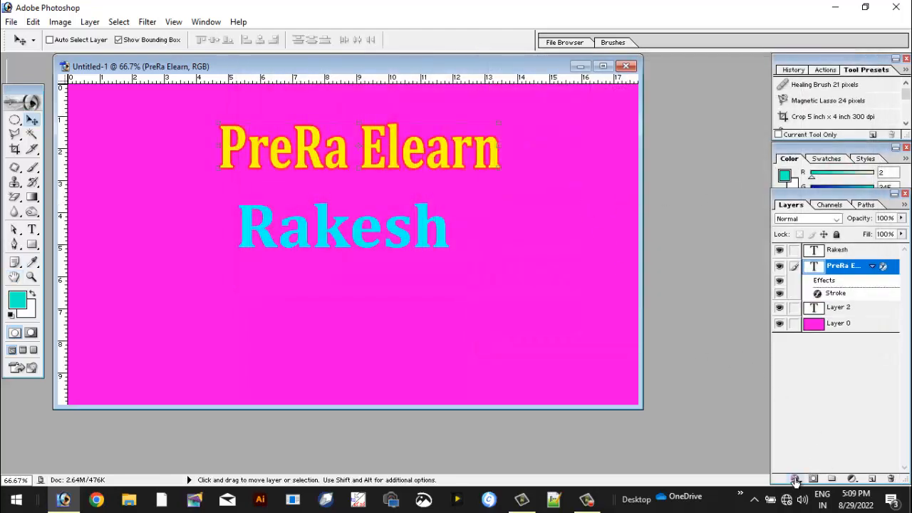
Apply a Drop Shadow to the PreRa Elearn text with 100% opacity, 15 px distance, 2% spread and 8 px size
{"action": "left_click", "coordinate": [795, 479]}
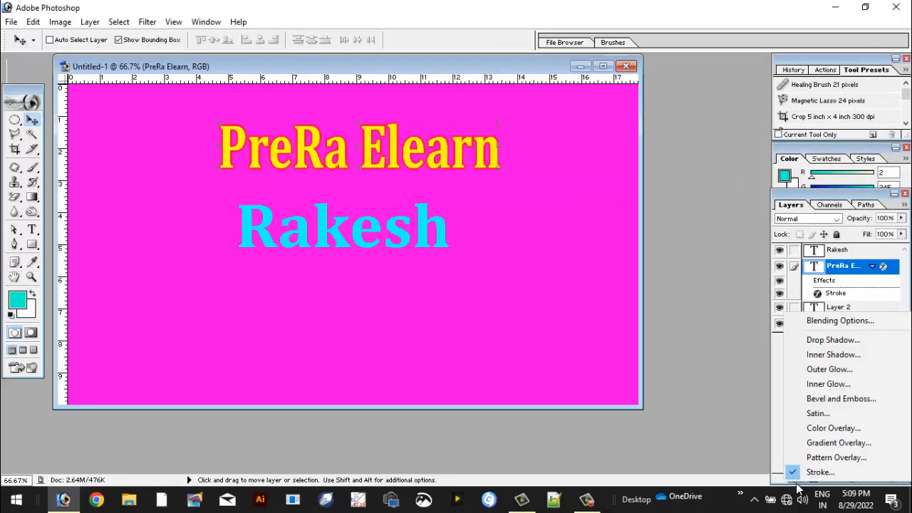
{"action": "left_click", "coordinate": [828, 342]}
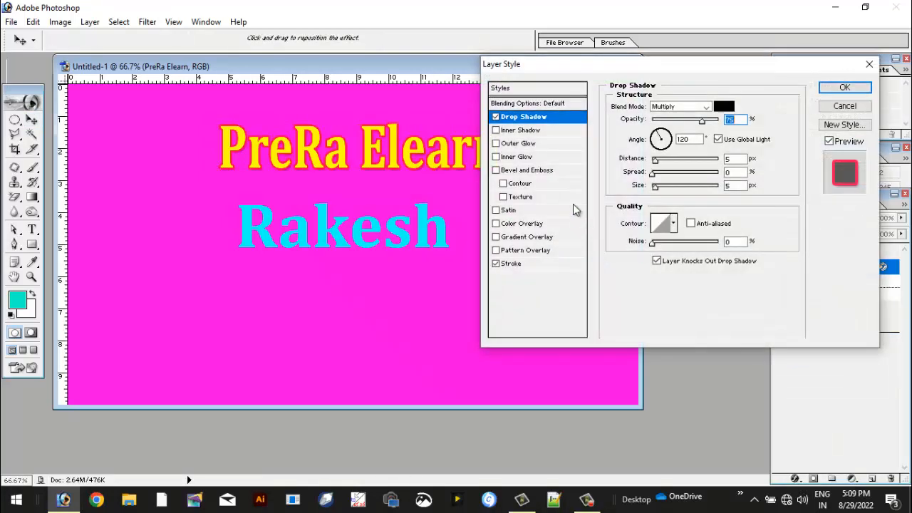
{"action": "left_click_drag", "start_coordinate": [658, 73], "coordinate": [710, 75]}
{"action": "left_click_drag", "start_coordinate": [754, 122], "coordinate": [772, 126]}
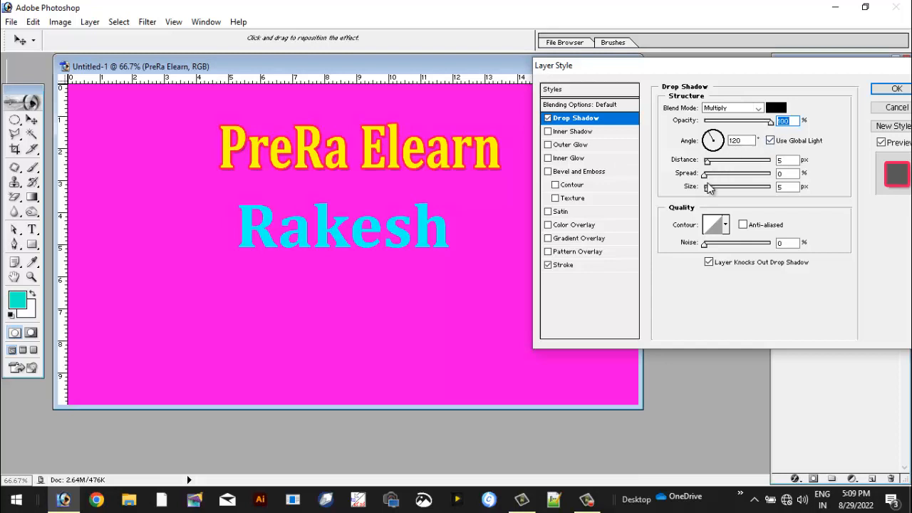
{"action": "mouse_move", "coordinate": [707, 162]}
{"action": "left_mouse_down"}
{"action": "mouse_move", "coordinate": [747, 165]}
{"action": "mouse_move", "coordinate": [712, 165]}
{"action": "mouse_move", "coordinate": [715, 184]}
{"action": "mouse_move", "coordinate": [742, 182]}
{"action": "mouse_move", "coordinate": [704, 178]}
{"action": "mouse_move", "coordinate": [726, 164]}
{"action": "mouse_move", "coordinate": [734, 182]}
{"action": "mouse_move", "coordinate": [704, 179]}
{"action": "mouse_move", "coordinate": [723, 194]}
{"action": "mouse_move", "coordinate": [711, 194]}
{"action": "mouse_move", "coordinate": [716, 179]}
{"action": "mouse_move", "coordinate": [739, 184]}
{"action": "mouse_move", "coordinate": [709, 184]}
{"action": "mouse_move", "coordinate": [713, 161]}
{"action": "left_mouse_up"}
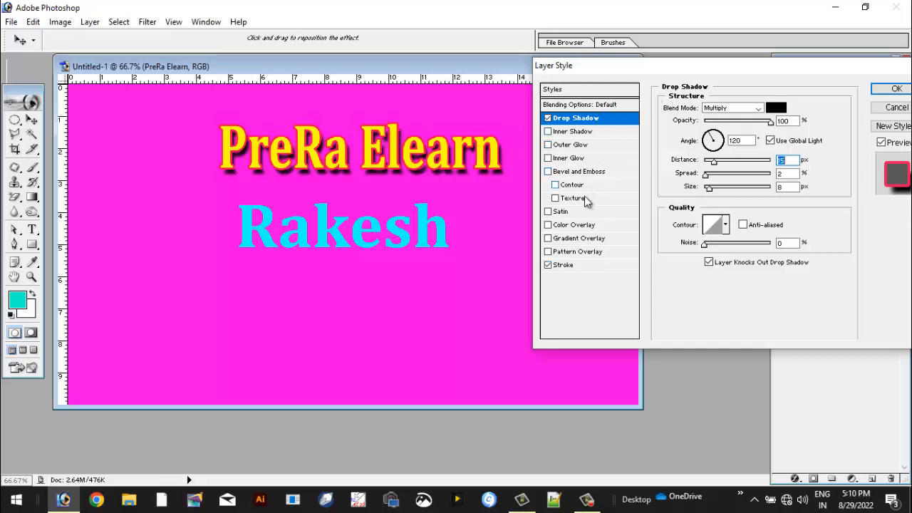
{"action": "left_click", "coordinate": [895, 91]}
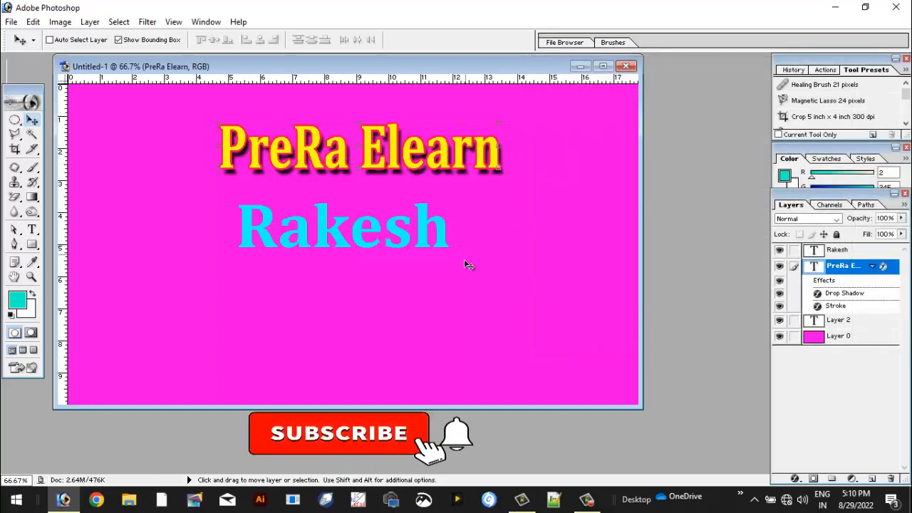